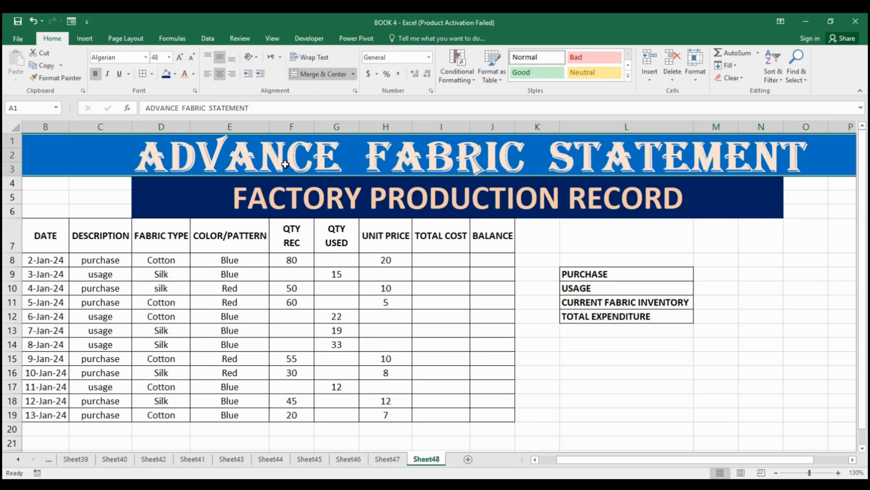
Examine the fabric record's title, column headers and the date, description, color, quantity and unit price entries in rows 8 to 19.
{"action": "left_click", "coordinate": [414, 209]}
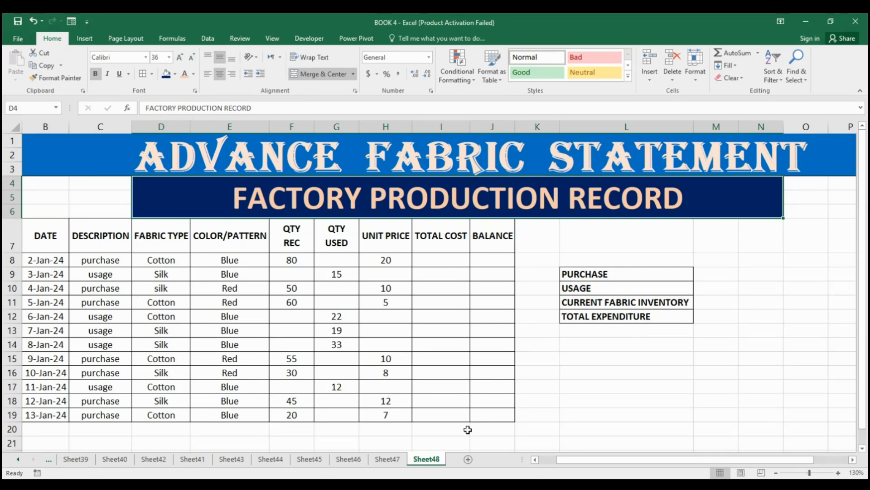
{"action": "left_click_drag", "start_coordinate": [604, 466], "coordinate": [584, 467]}
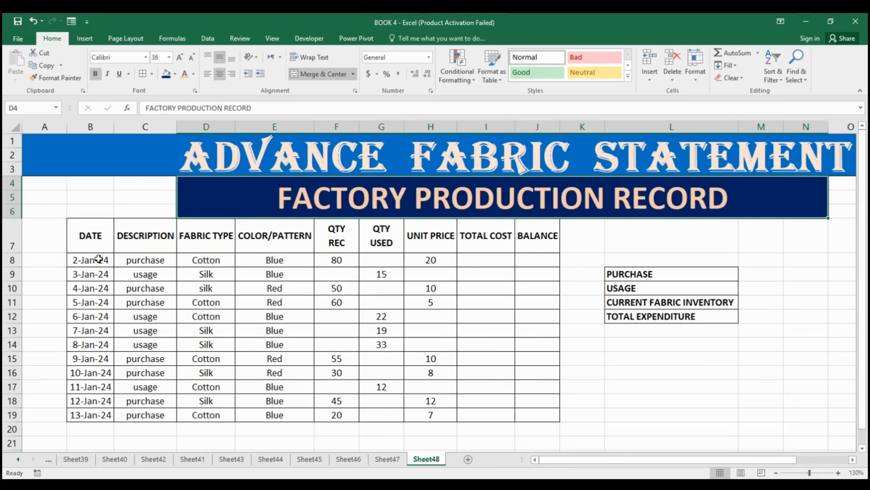
{"action": "left_click", "coordinate": [112, 239]}
{"action": "left_click_drag", "start_coordinate": [113, 238], "coordinate": [341, 233]}
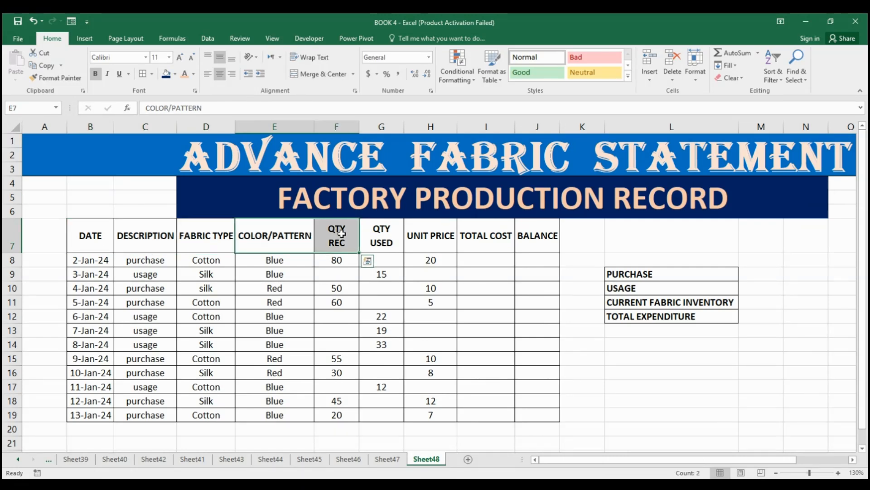
{"action": "left_click", "coordinate": [390, 239]}
{"action": "left_click", "coordinate": [434, 239]}
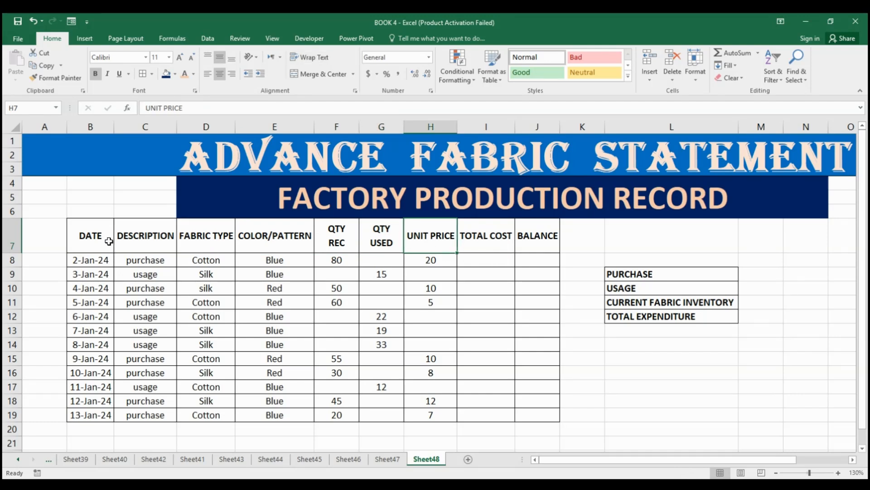
{"action": "left_click_drag", "start_coordinate": [108, 245], "coordinate": [534, 247]}
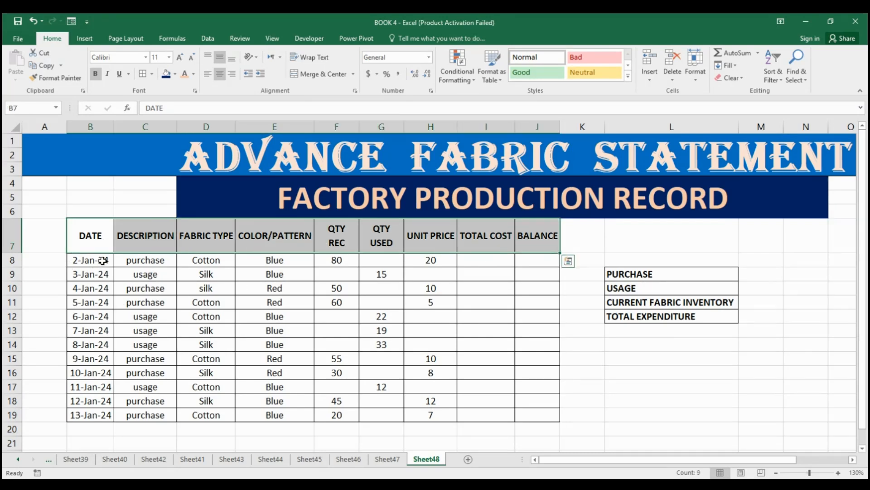
{"action": "left_click_drag", "start_coordinate": [95, 259], "coordinate": [440, 409]}
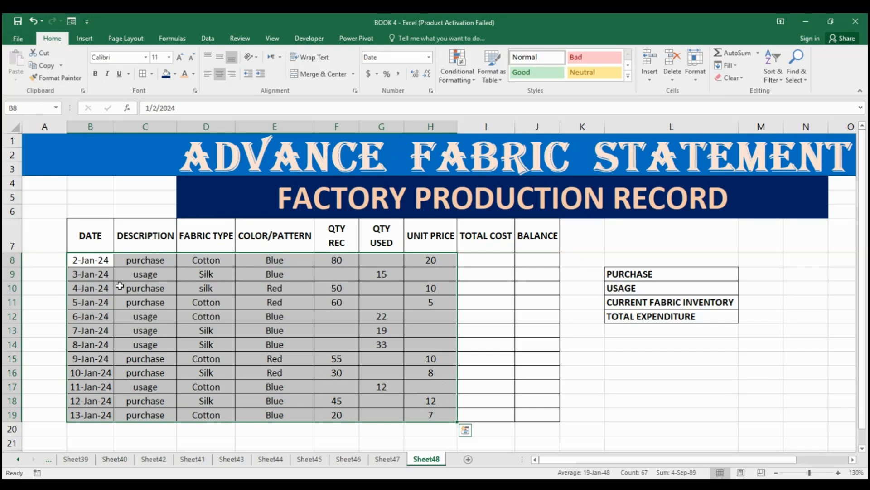
{"action": "left_click_drag", "start_coordinate": [92, 262], "coordinate": [91, 415]}
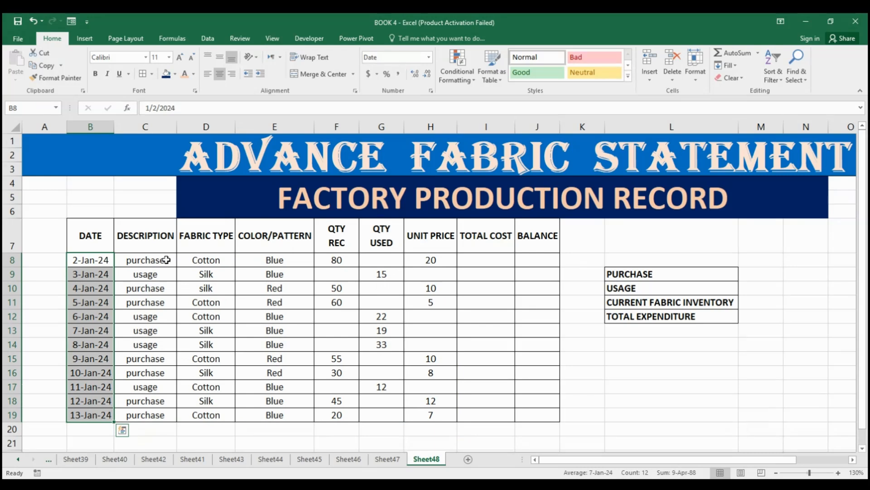
{"action": "left_click_drag", "start_coordinate": [166, 262], "coordinate": [164, 409]}
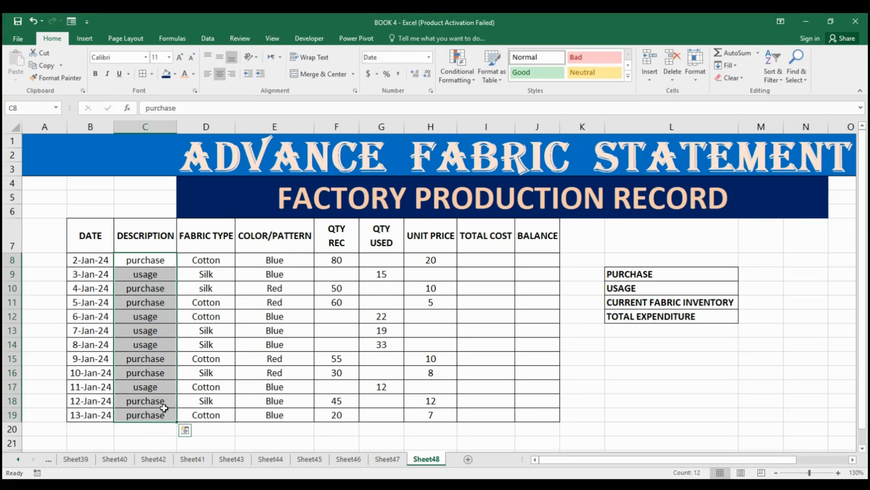
{"action": "left_click", "coordinate": [296, 259]}
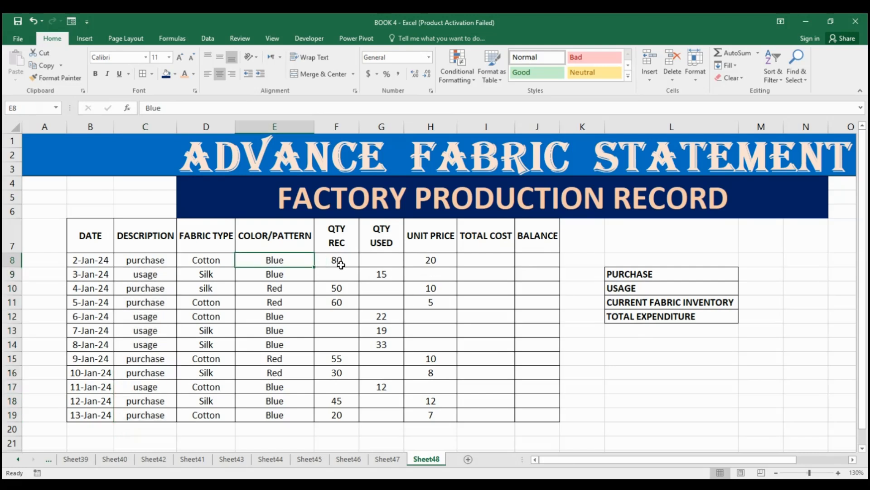
{"action": "left_click_drag", "start_coordinate": [336, 260], "coordinate": [418, 412]}
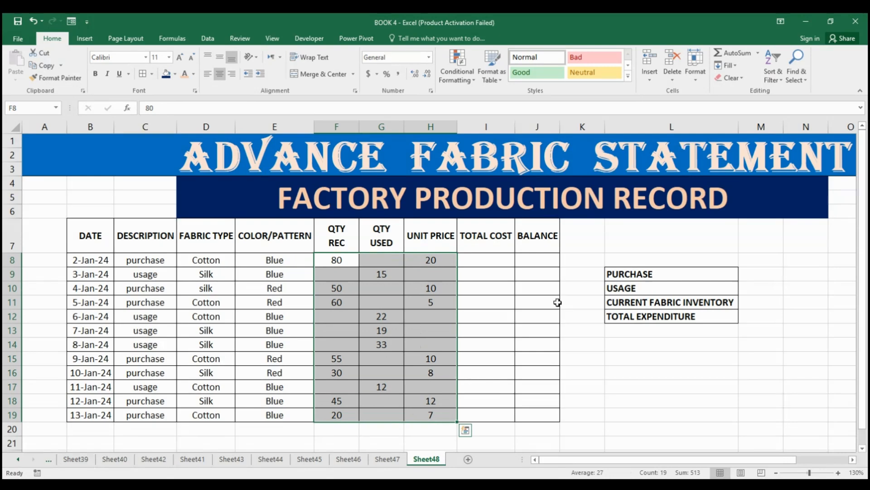
{"action": "left_click", "coordinate": [483, 260]}
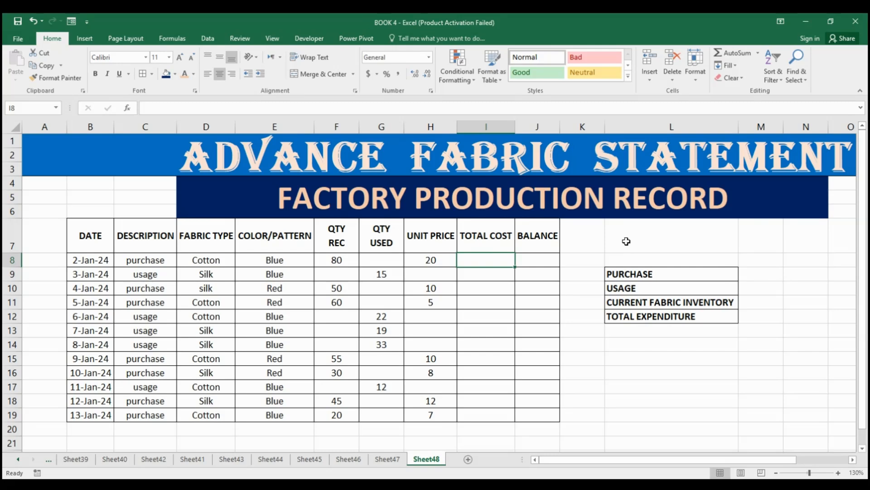
{"action": "key", "text": "Left"}
{"action": "key", "text": "Right"}
{"action": "key", "text": "Left"}
{"action": "key", "text": "Left"}
{"action": "key", "text": "Left"}
{"action": "key", "text": "Right"}
{"action": "key", "text": "Right"}
{"action": "key", "text": "Right"}
{"action": "key", "text": "Right"}
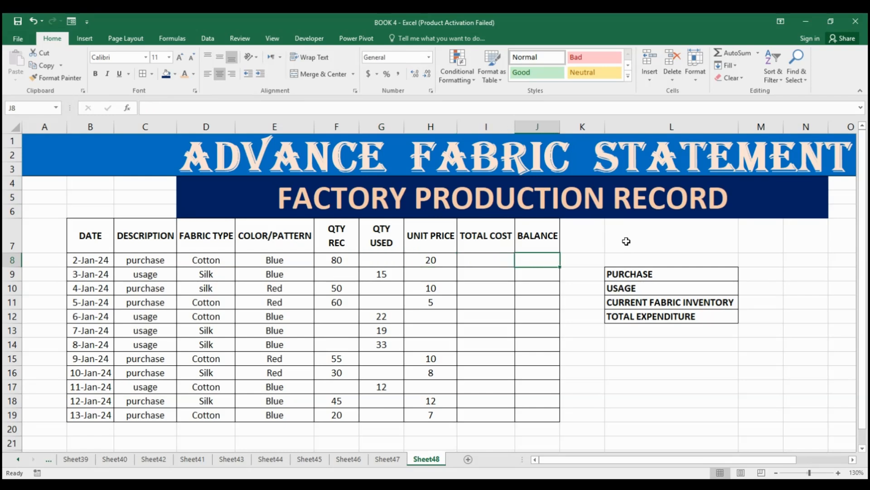
{"action": "key", "text": "Left"}
{"action": "key", "text": "Right"}
Enter the Total Cost formula =F8*H8 in I8, multiplying the quantity received by the unit price.
{"action": "key", "text": "Left"}
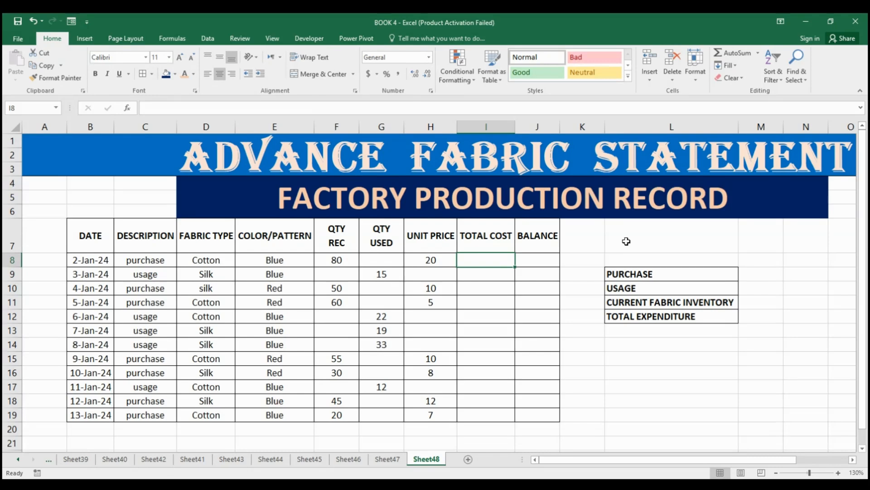
{"action": "type", "text": "="}
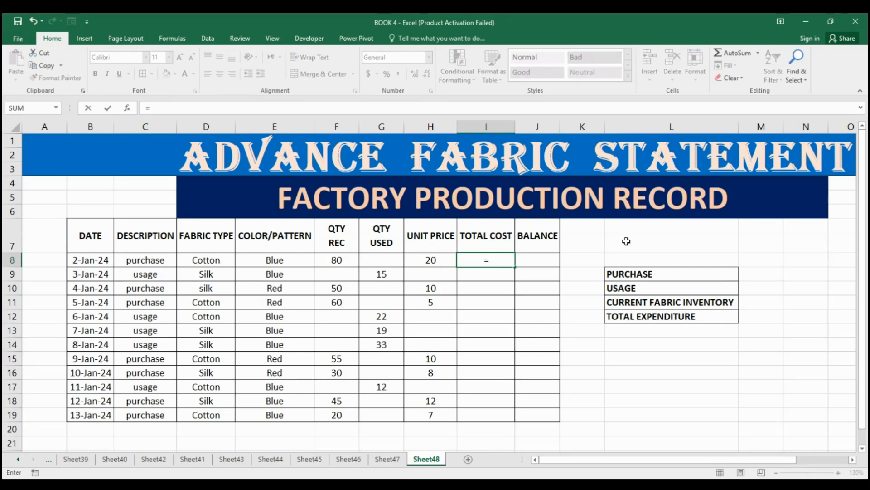
{"action": "key", "text": "Left"}
{"action": "key", "text": "Left"}
{"action": "key", "text": "Left"}
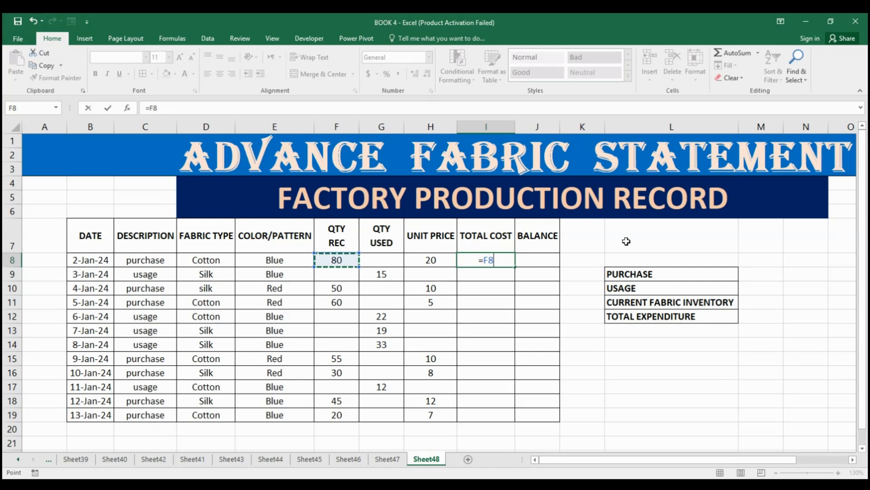
{"action": "type", "text": "*"}
{"action": "key", "text": "Left"}
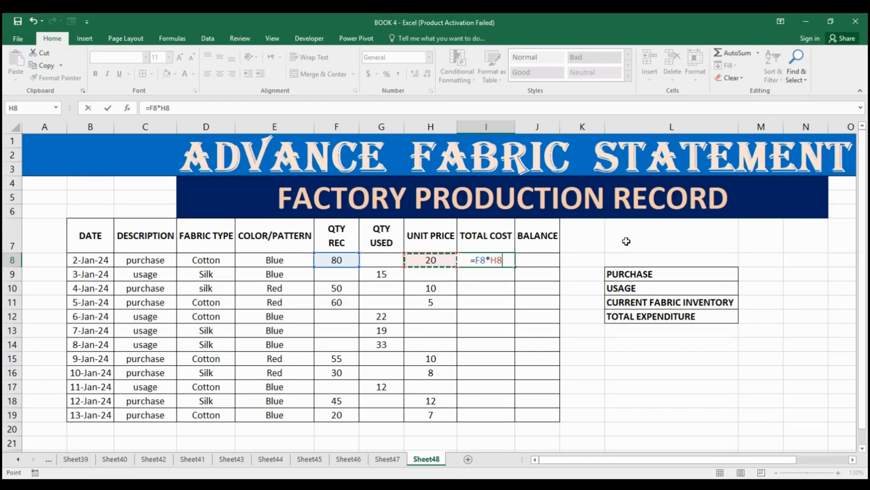
{"action": "key", "text": "Return"}
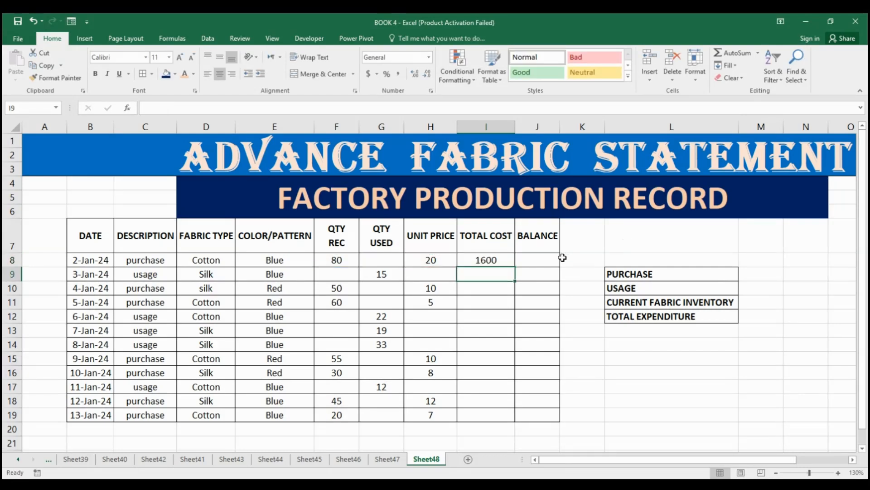
Copy the Total Cost formula from I8 down through I19.
{"action": "left_click", "coordinate": [509, 263]}
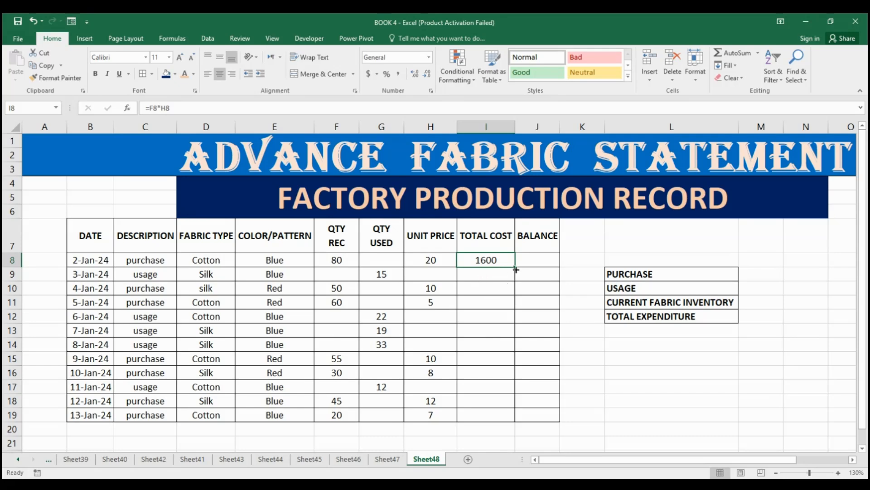
{"action": "left_click_drag", "start_coordinate": [515, 267], "coordinate": [510, 417]}
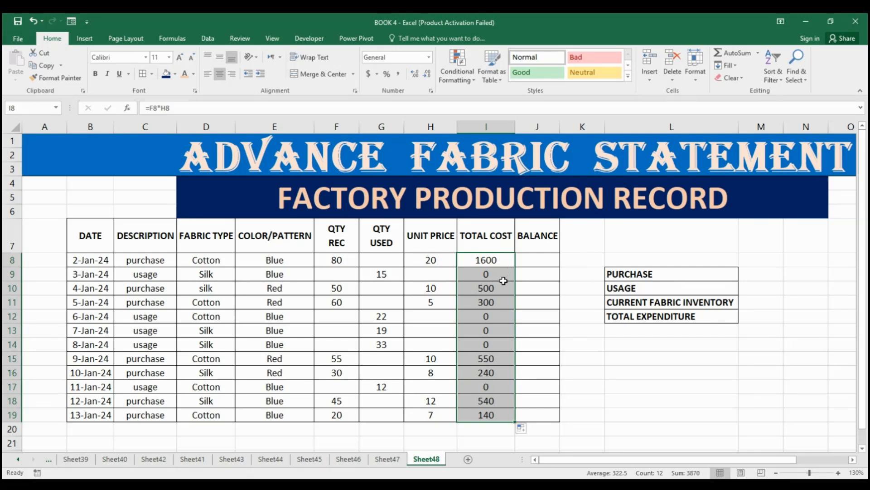
{"action": "left_click", "coordinate": [508, 260]}
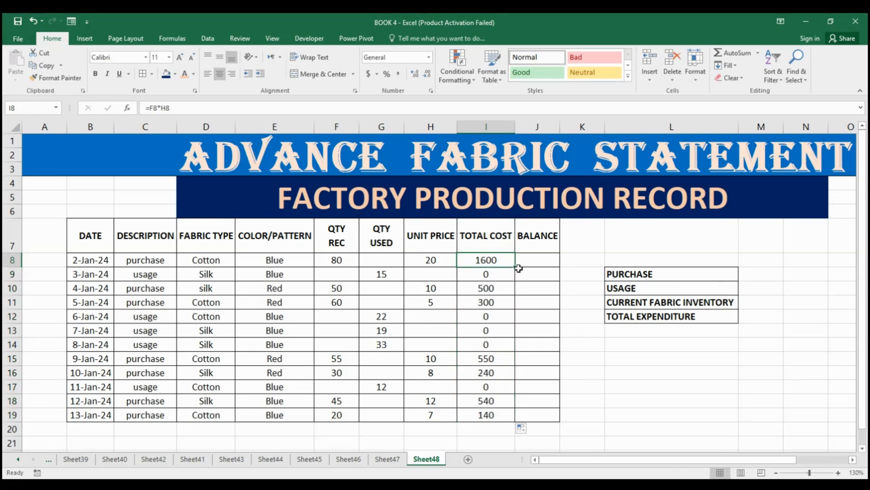
{"action": "left_click_drag", "start_coordinate": [516, 268], "coordinate": [515, 417]}
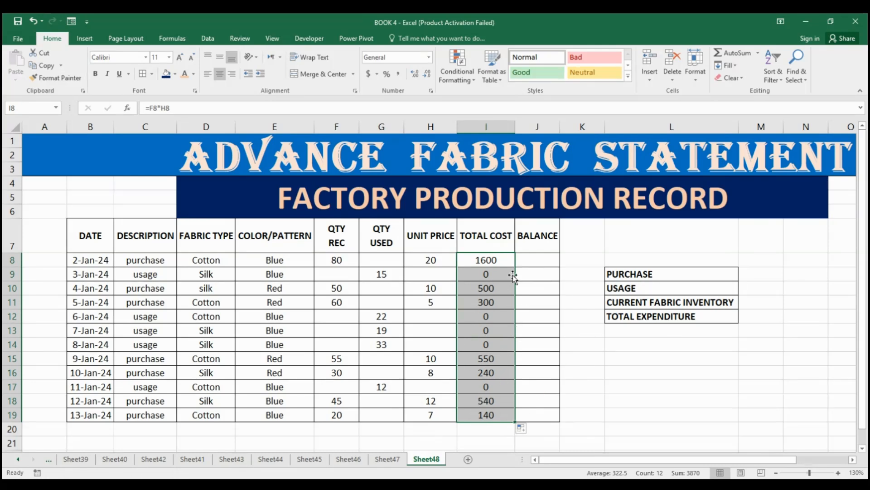
{"action": "left_click", "coordinate": [535, 263]}
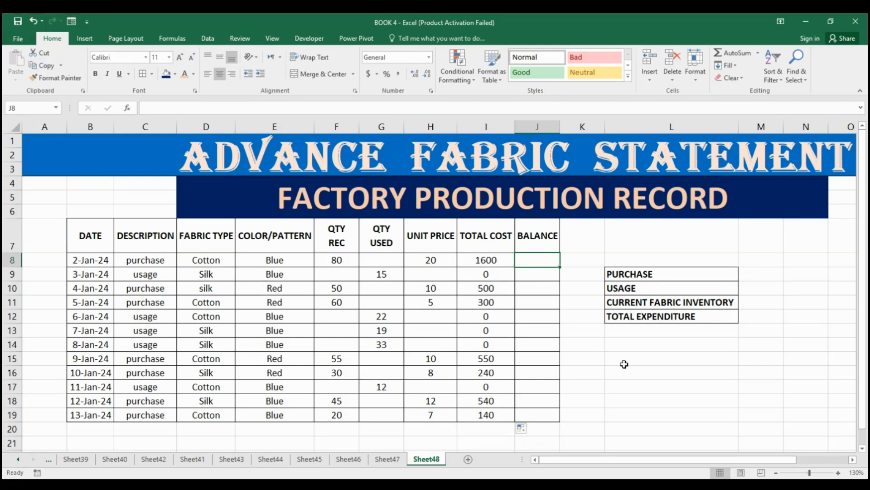
{"action": "key", "text": "Left"}
{"action": "key", "text": "Right"}
{"action": "key", "text": "Left"}
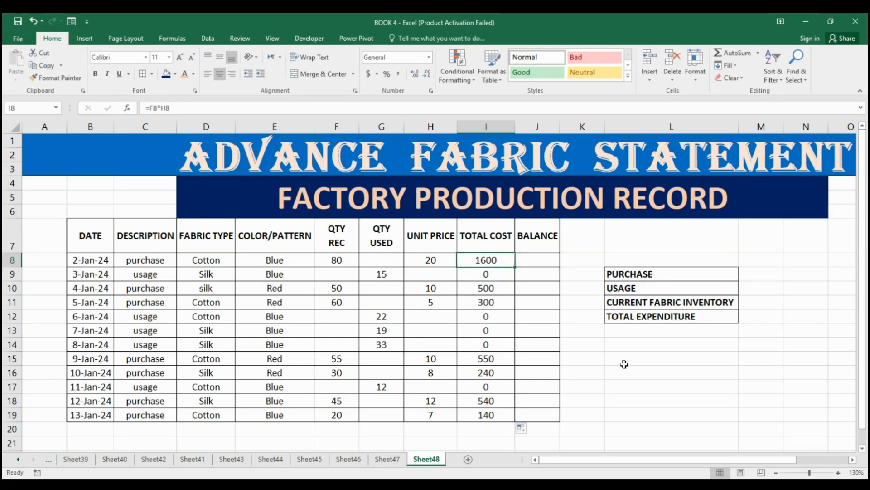
{"action": "key", "text": "Right"}
{"action": "type", "text": "="}
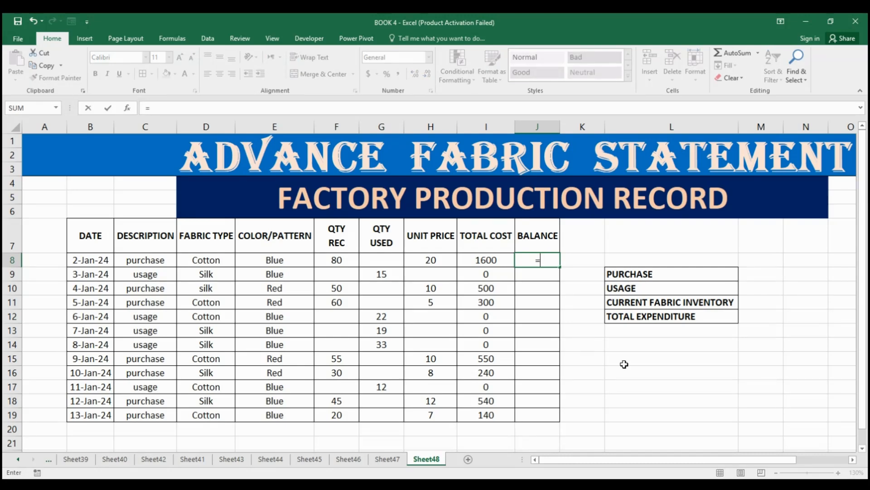
{"action": "key", "text": "Left"}
{"action": "key", "text": "Left"}
{"action": "key", "text": "Left"}
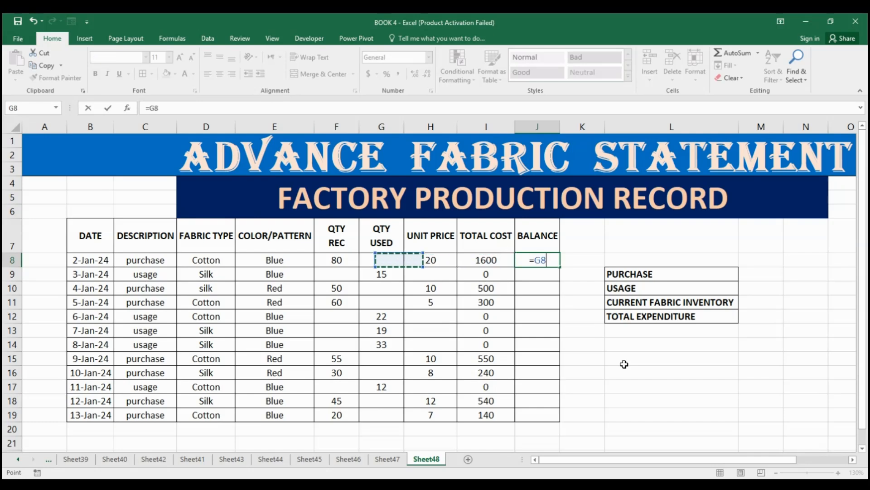
{"action": "key", "text": "Down"}
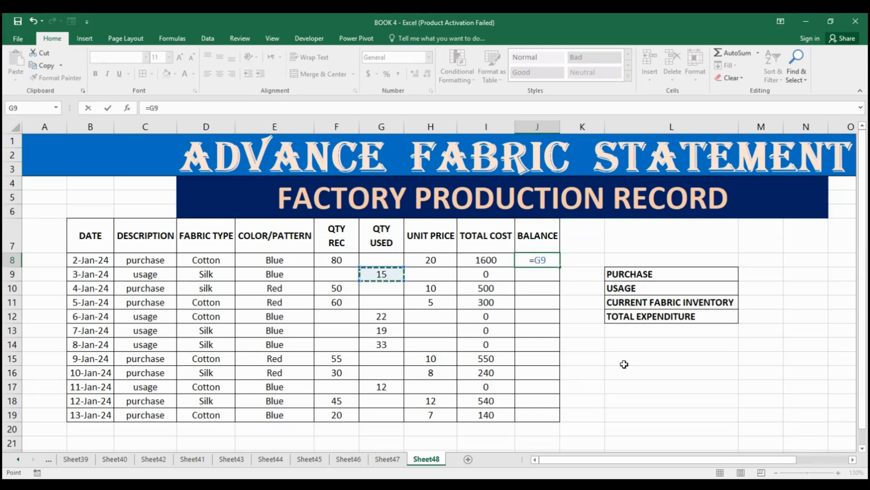
{"action": "key", "text": "Left"}
{"action": "key", "text": "Left"}
{"action": "key", "text": "Left"}
{"action": "key", "text": "Left"}
{"action": "key", "text": "Left"}
{"action": "key", "text": "Left"}
{"action": "key", "text": "Right"}
{"action": "key", "text": "Right"}
{"action": "key", "text": "Right"}
{"action": "key", "text": "Right"}
{"action": "key", "text": "Right"}
{"action": "key", "text": "Right"}
{"action": "key", "text": "BackSpace"}
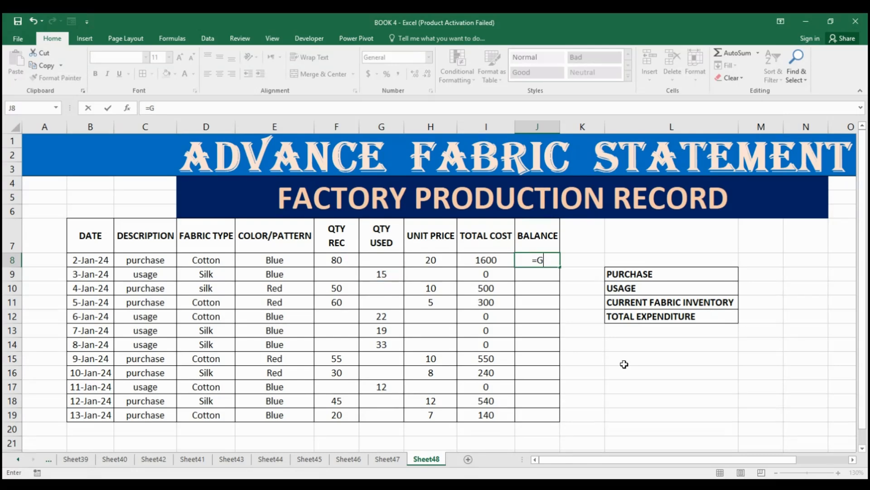
{"action": "key", "text": "Escape"}
Enter 15 as the Balance for the 3-Jan-24 usage row in J9.
{"action": "key", "text": "Down"}
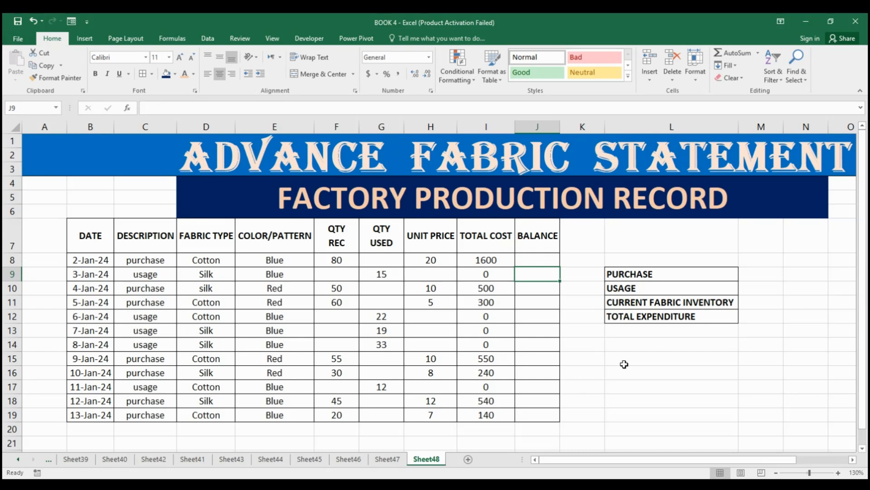
{"action": "type", "text": "15"}
{"action": "key", "text": "Return"}
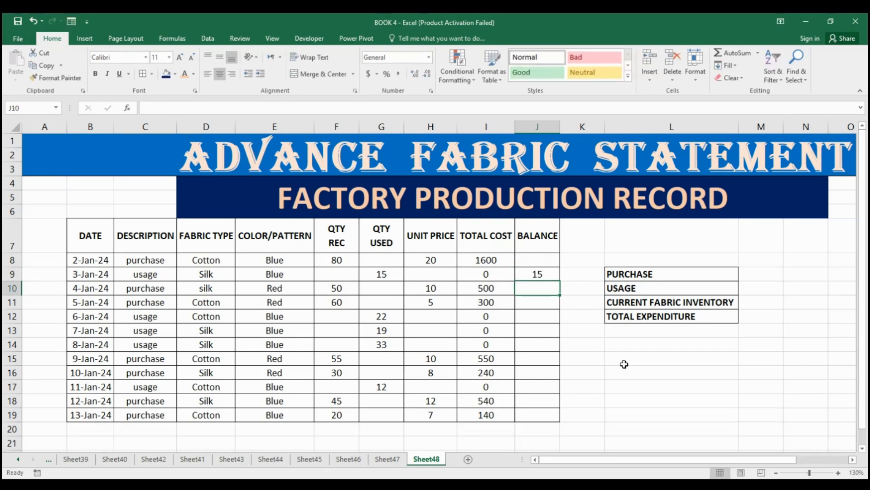
Enter the Balance values 22, 19 and 33 in J12 to J14 for the 6-Jan-24 to 8-Jan-24 usage rows.
{"action": "key", "text": "Down"}
{"action": "key", "text": "Down"}
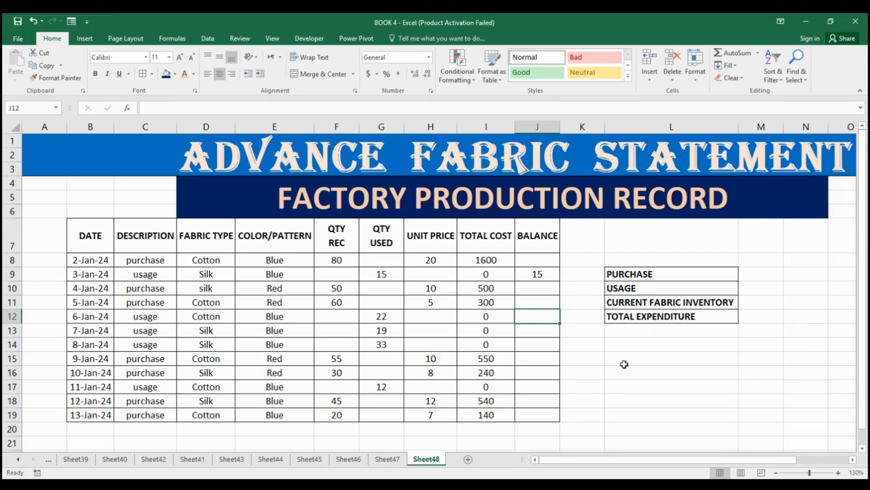
{"action": "key", "text": "Left"}
{"action": "key", "text": "Left"}
{"action": "key", "text": "Left"}
{"action": "key", "text": "Right"}
{"action": "key", "text": "Right"}
{"action": "key", "text": "Right"}
{"action": "type", "text": "22"}
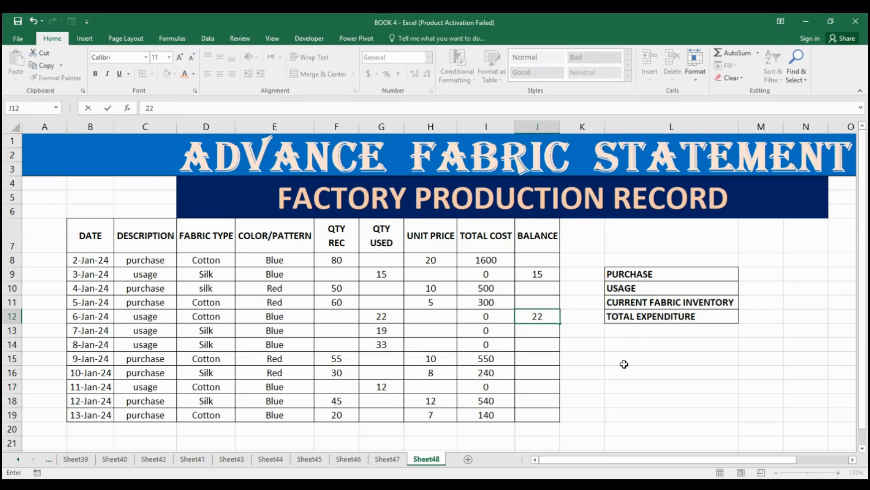
{"action": "key", "text": "Return"}
{"action": "type", "text": "19"}
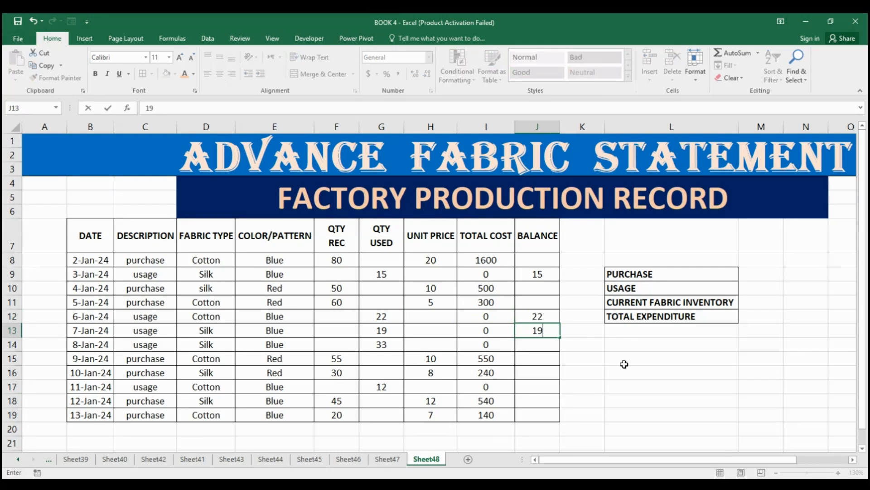
{"action": "key", "text": "Return"}
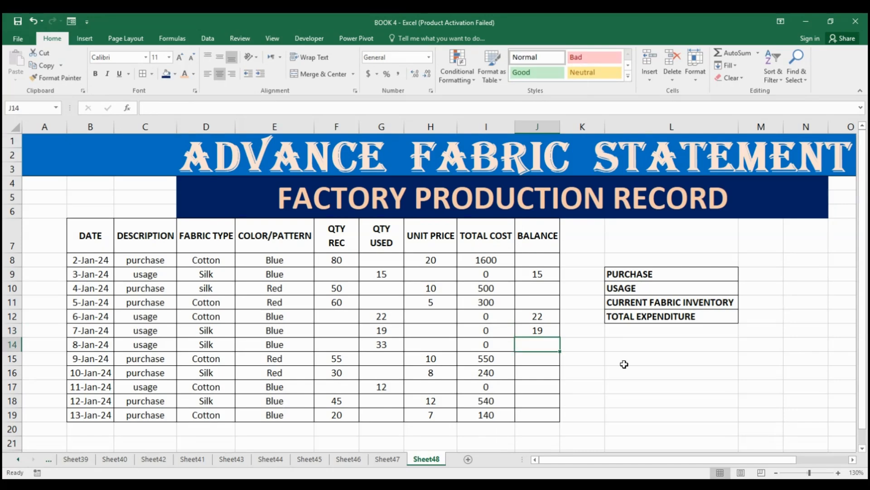
{"action": "type", "text": "33"}
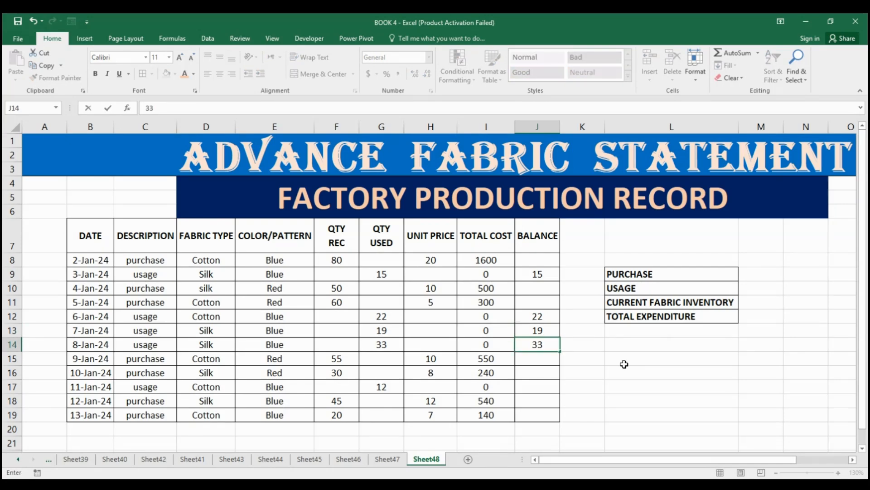
{"action": "key", "text": "Return"}
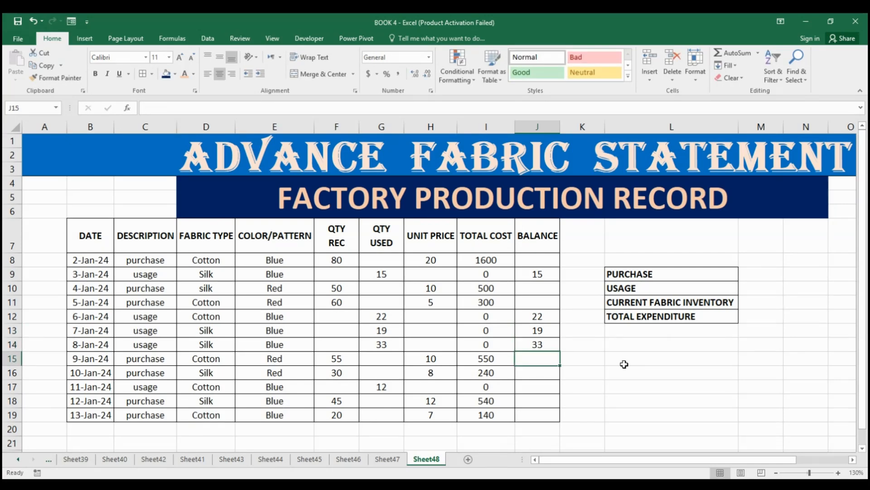
Enter 12 as the Balance for the 11-Jan-24 usage row in J17.
{"action": "key", "text": "Left"}
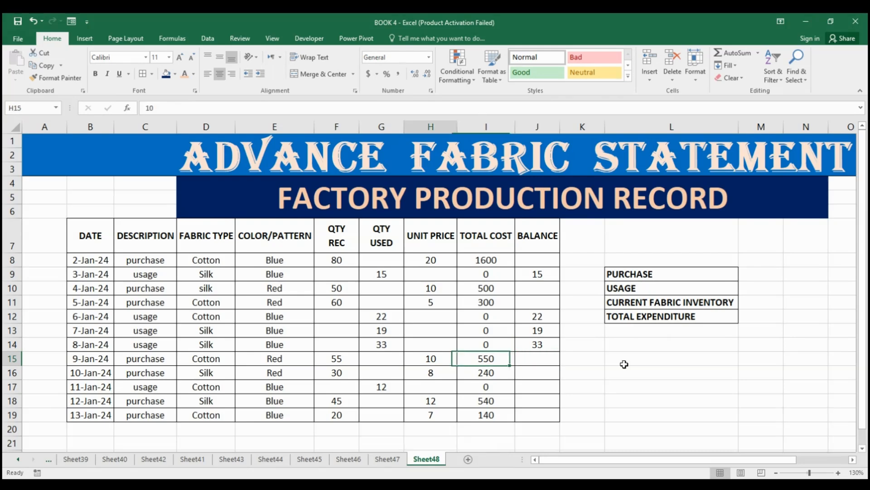
{"action": "key", "text": "Right"}
{"action": "key", "text": "Down"}
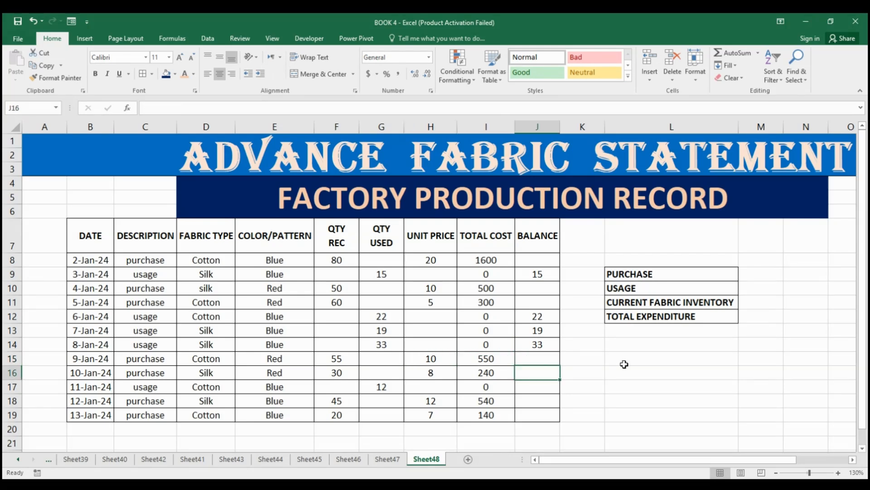
{"action": "key", "text": "Down"}
{"action": "type", "text": "12"}
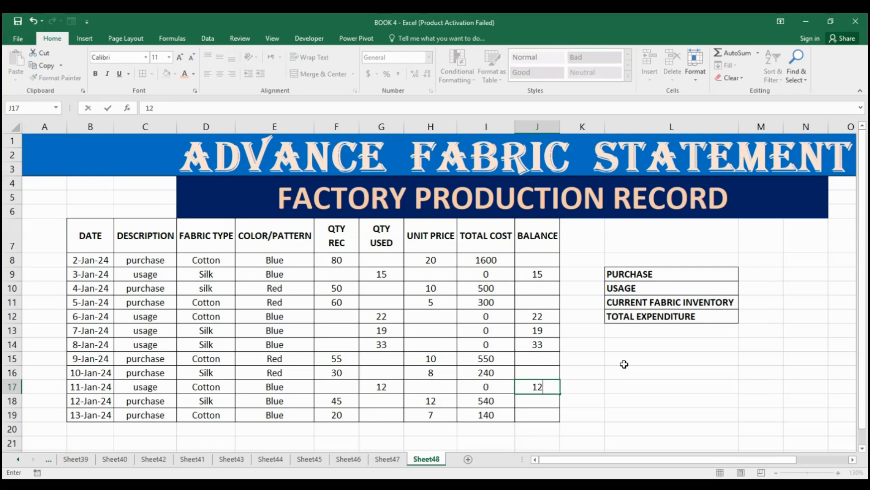
{"action": "key", "text": "Return"}
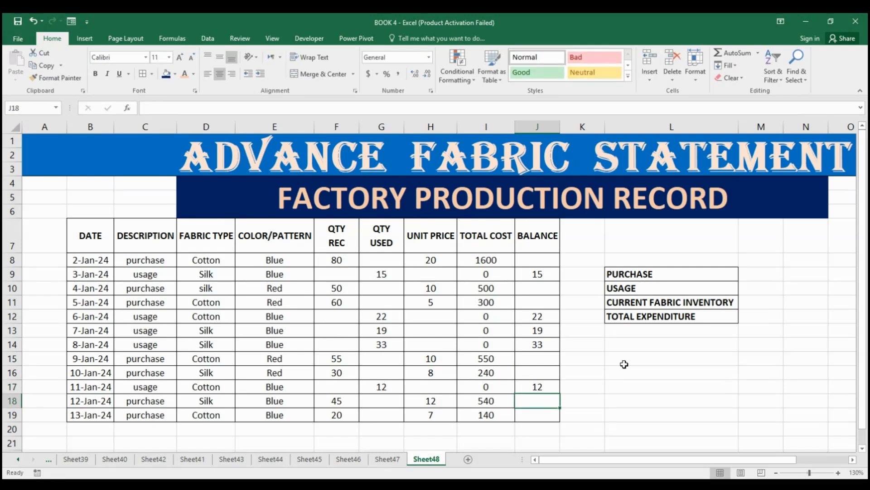
{"action": "key", "text": "Down"}
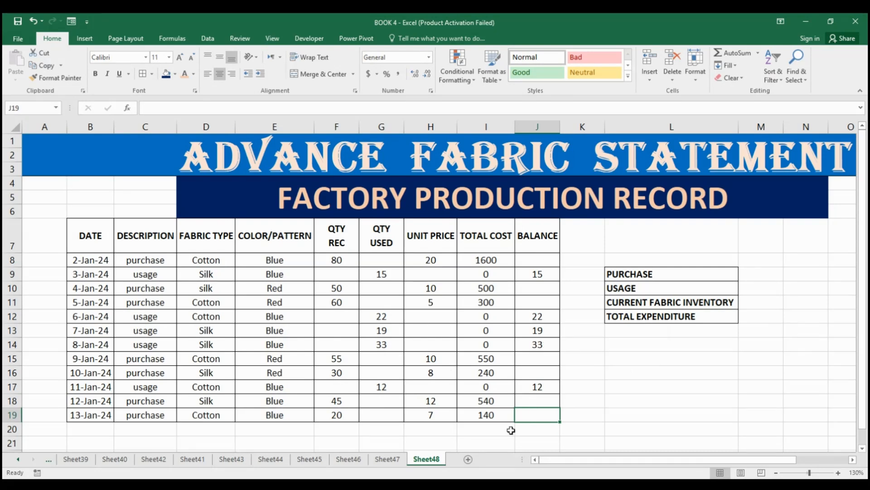
{"action": "left_click", "coordinate": [489, 426]}
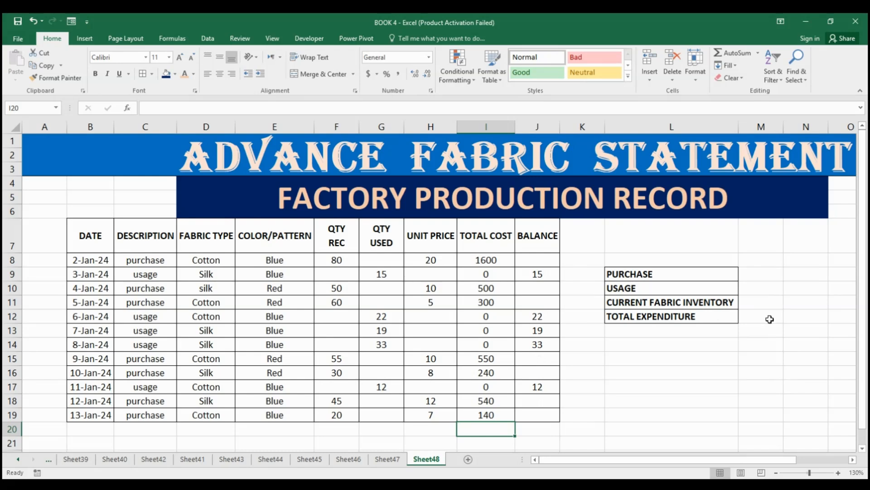
{"action": "left_click", "coordinate": [769, 319]}
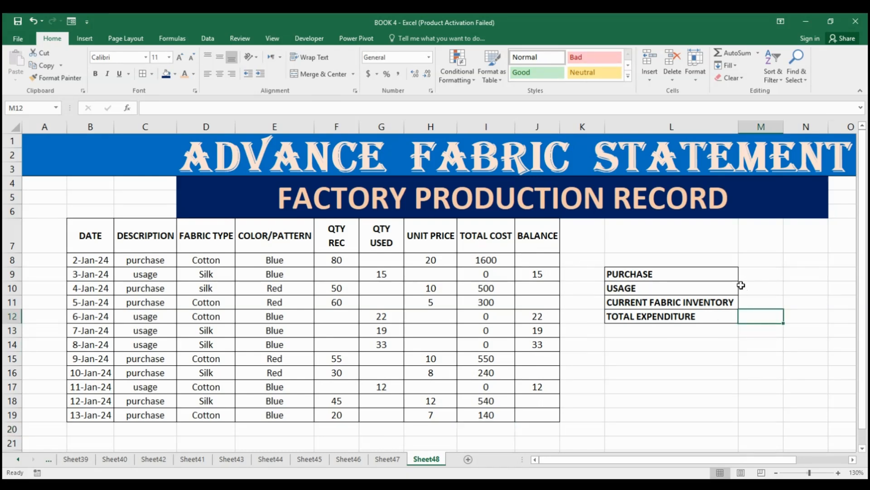
{"action": "left_click", "coordinate": [760, 272]}
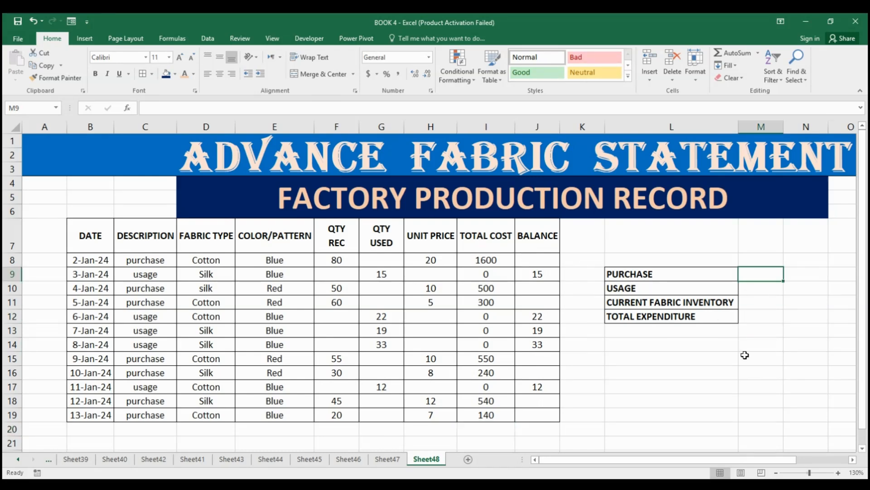
{"action": "left_click", "coordinate": [631, 275]}
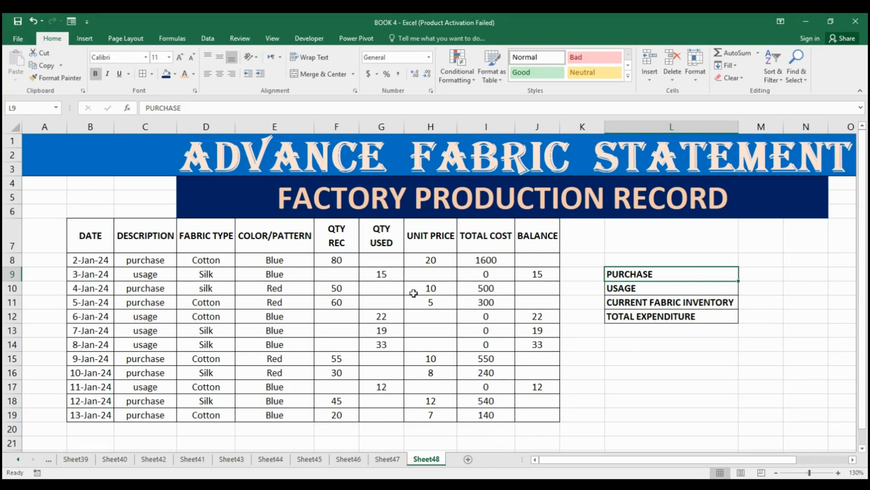
Enter the PURCHASE formula =SUMIF(C8:C19,"purchase",F8:F19) in M9, summing the quantities received for purchase rows.
{"action": "left_click", "coordinate": [757, 275]}
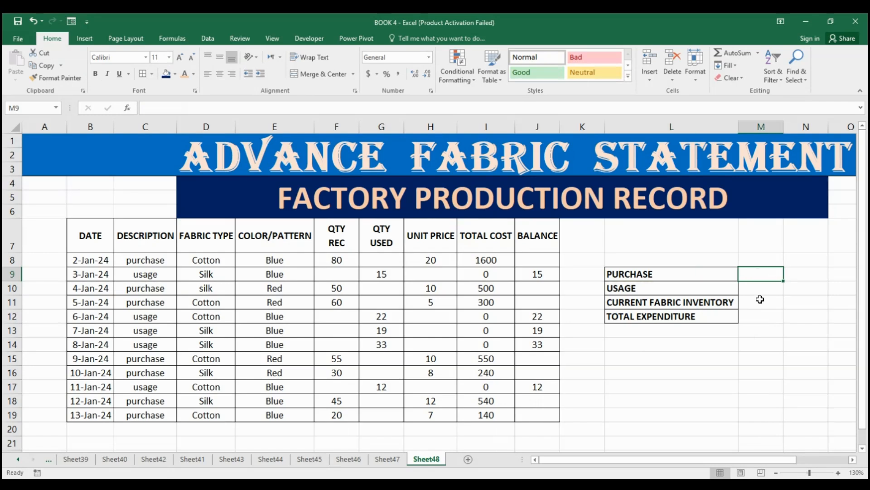
{"action": "type", "text": "="}
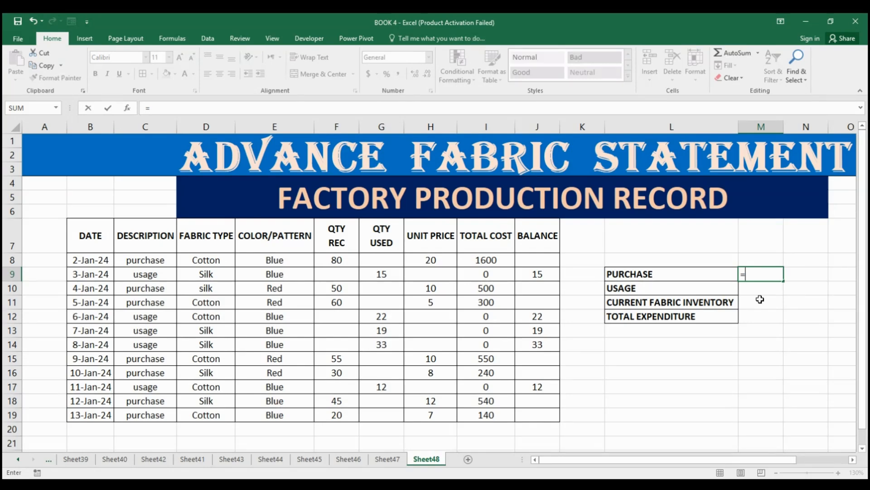
{"action": "type", "text": "SUMIF("}
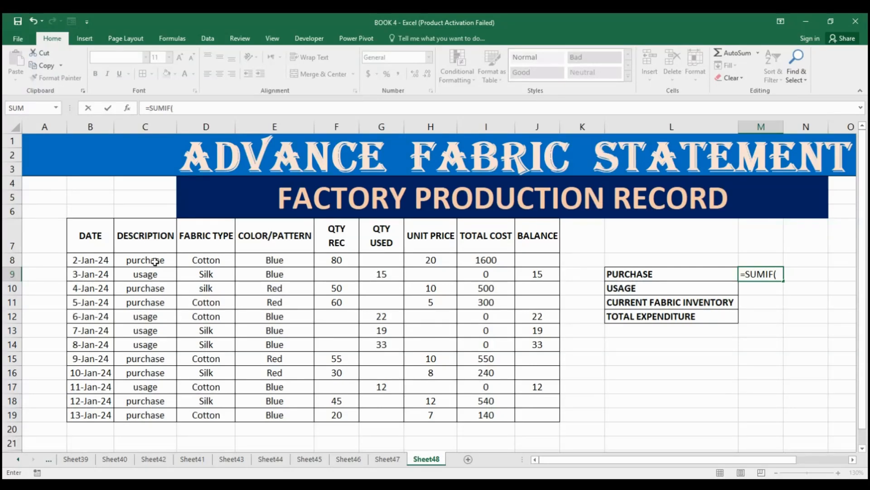
{"action": "left_click_drag", "start_coordinate": [155, 262], "coordinate": [153, 418]}
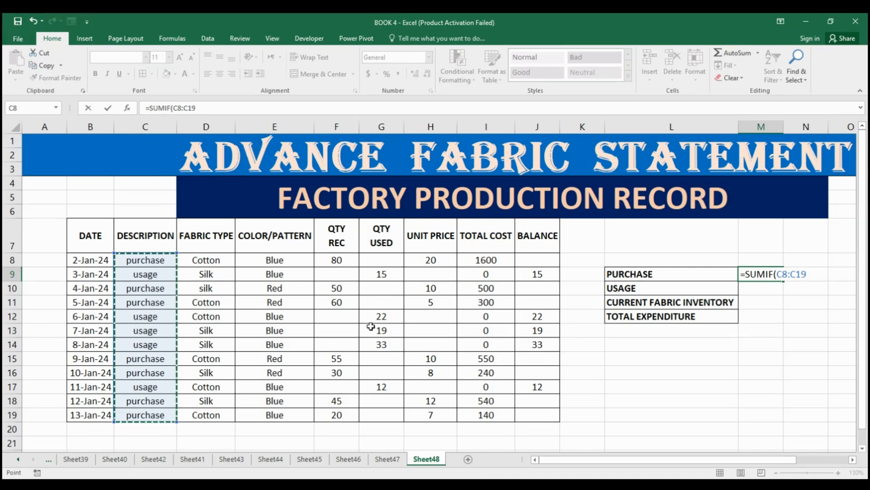
{"action": "type", "text": ","}
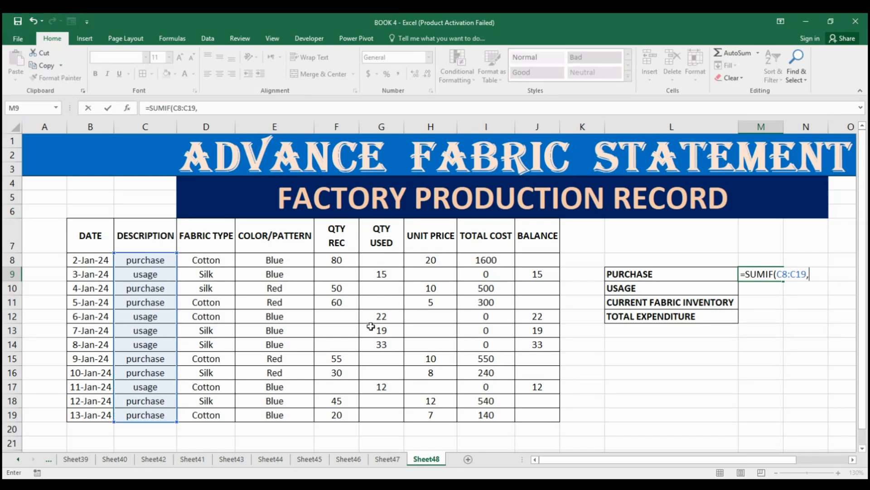
{"action": "type", "text": "\"PURCHASE"}
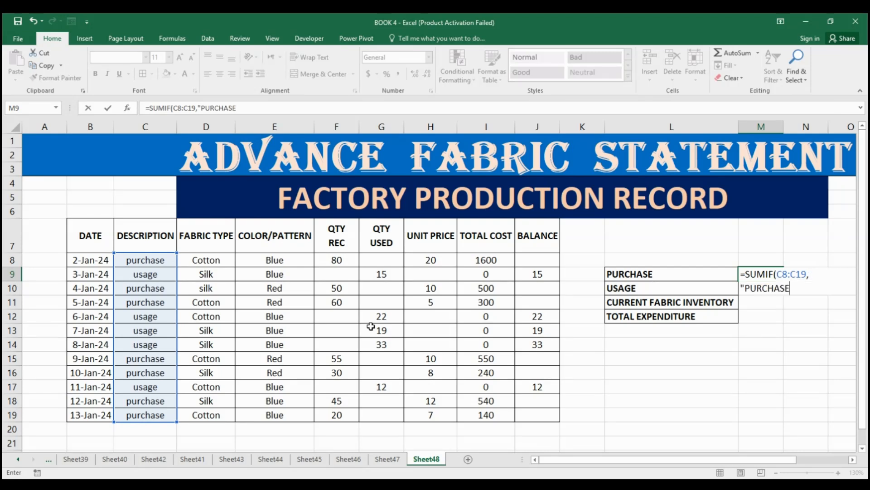
{"action": "key", "text": "BackSpace"}
{"action": "key", "text": "BackSpace"}
{"action": "key", "text": "BackSpace"}
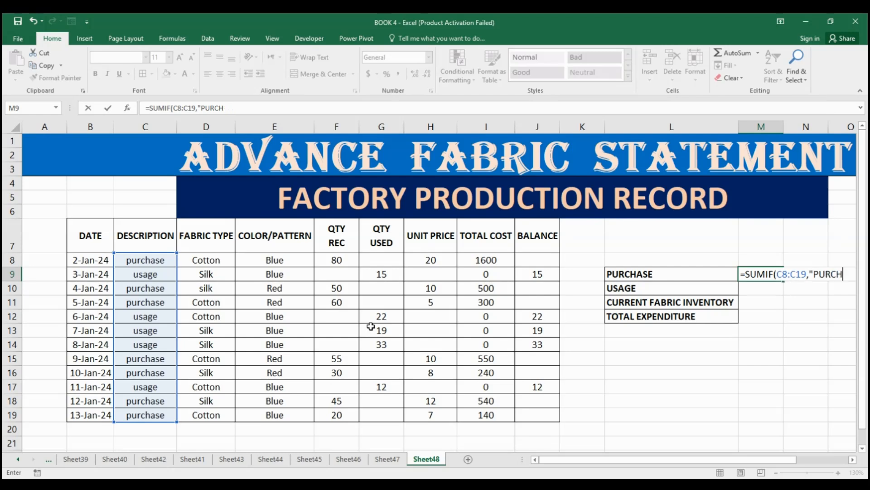
{"action": "key", "text": "BackSpace"}
{"action": "key", "text": "BackSpace"}
{"action": "key", "text": "BackSpace"}
{"action": "key", "text": "BackSpace"}
{"action": "key", "text": "BackSpace"}
{"action": "type", "text": "purchase\""}
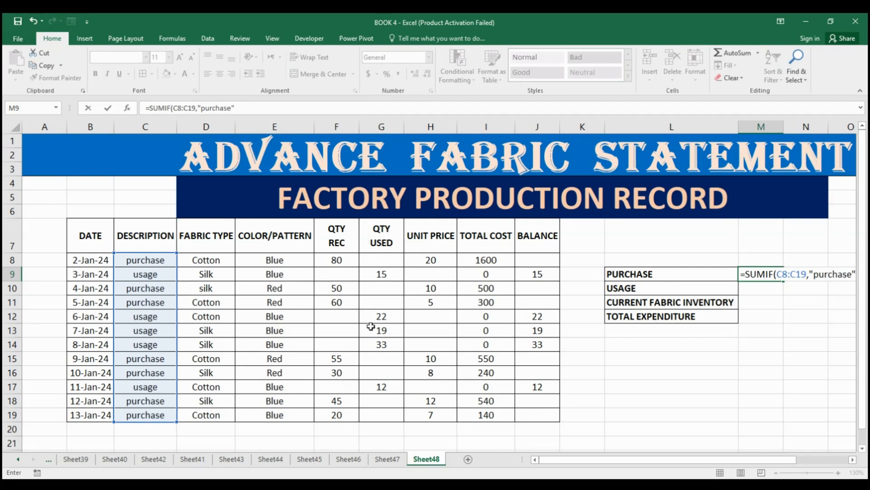
{"action": "type", "text": ","}
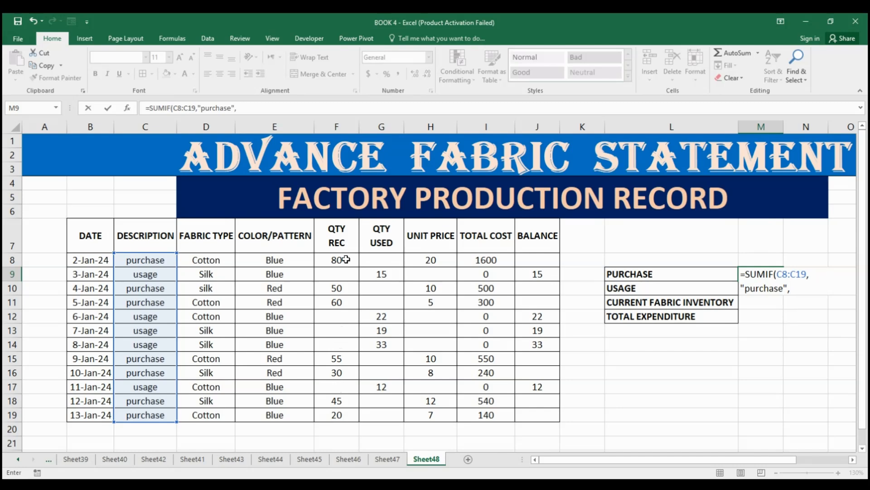
{"action": "left_click_drag", "start_coordinate": [346, 259], "coordinate": [346, 415]}
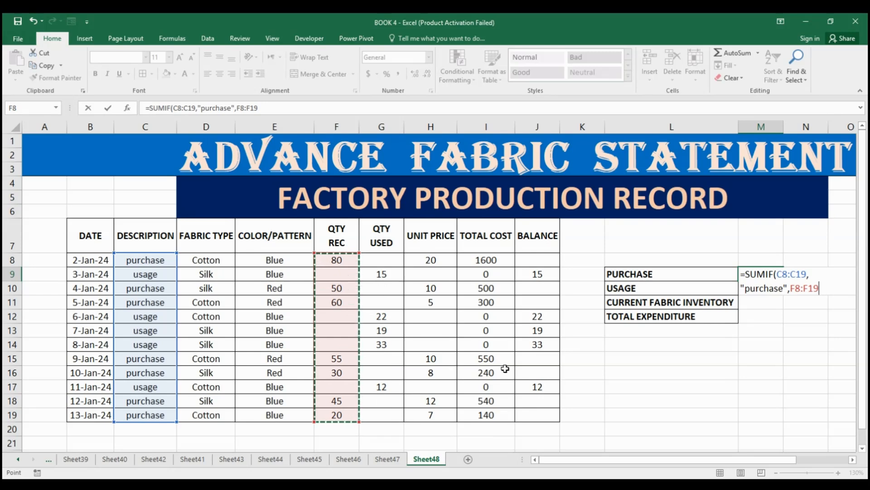
{"action": "type", "text": ")"}
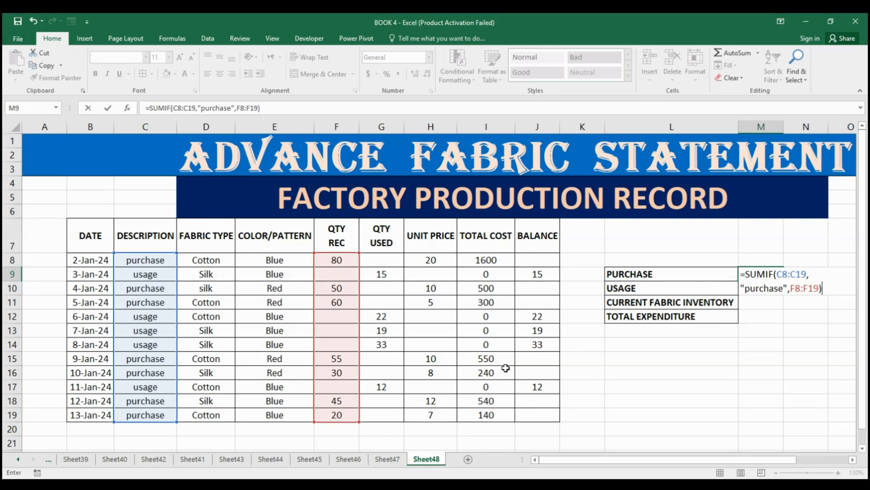
{"action": "key", "text": "Return"}
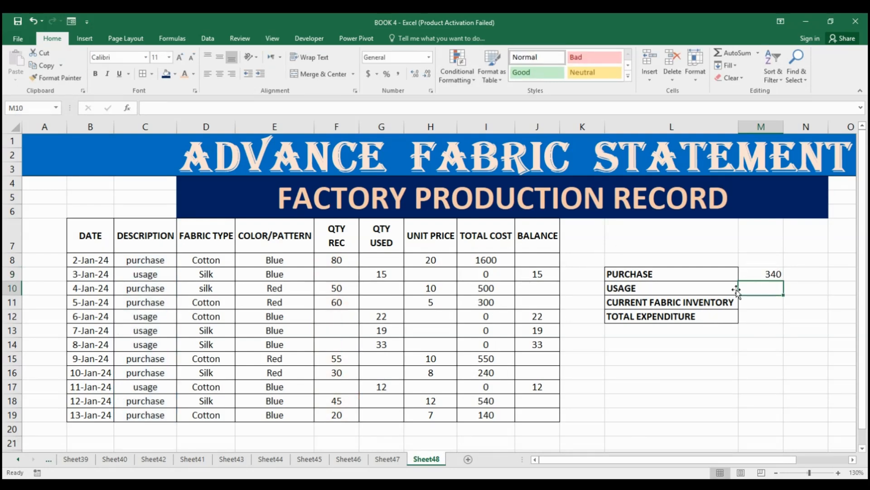
{"action": "left_click", "coordinate": [762, 274]}
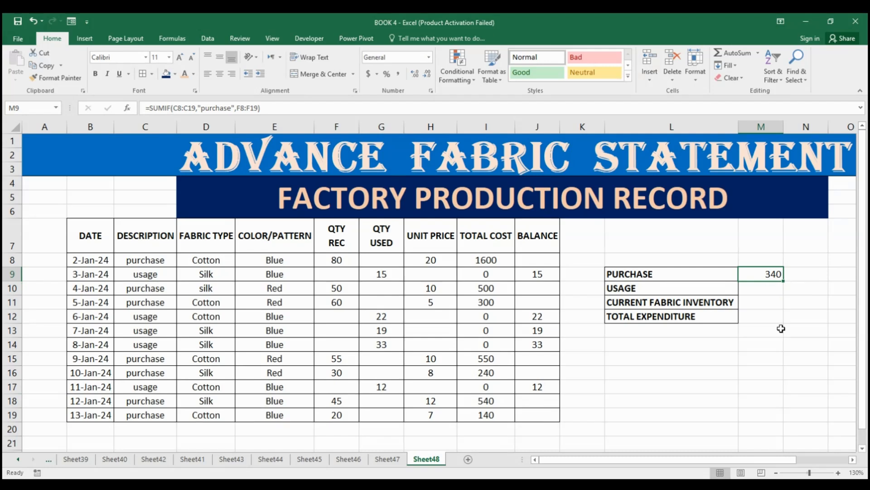
Enter the USAGE formula =SUMIF(C8:C19,"usage",G8:G19) in M10, summing the quantities used for usage rows.
{"action": "left_click", "coordinate": [765, 286]}
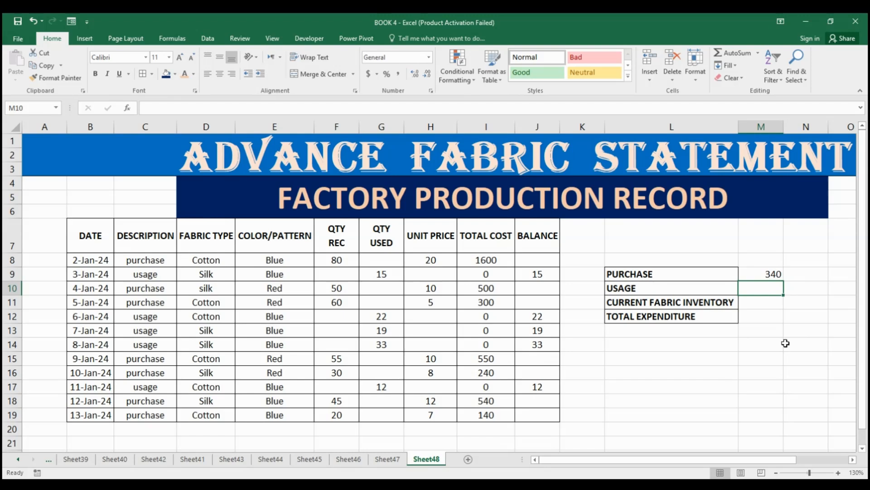
{"action": "type", "text": "="}
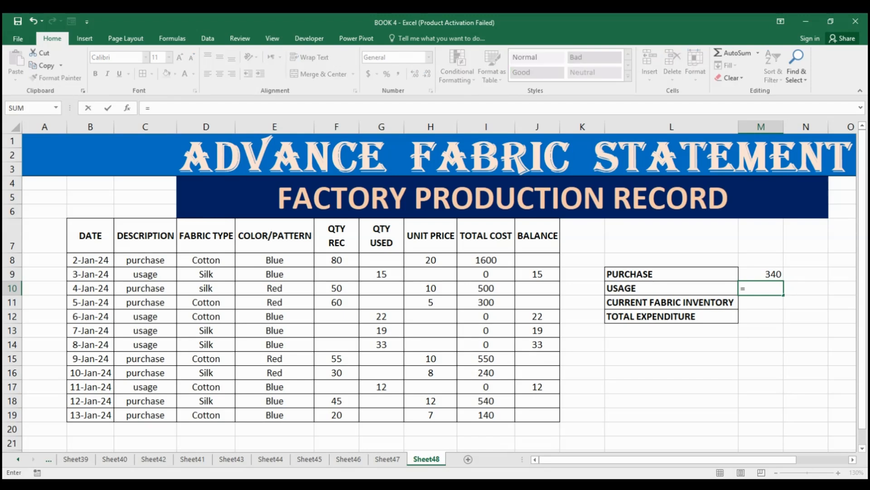
{"action": "type", "text": "sum"}
{"action": "key", "text": "Down"}
{"action": "key", "text": "Tab"}
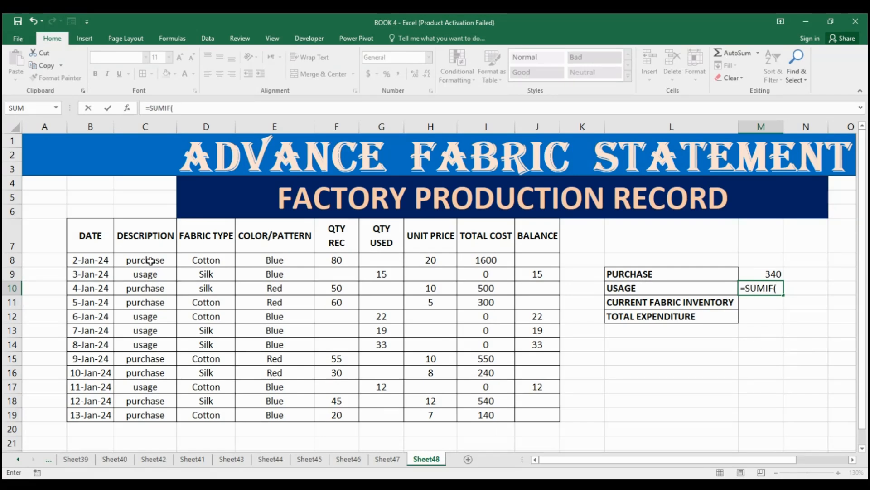
{"action": "left_click_drag", "start_coordinate": [150, 261], "coordinate": [153, 415]}
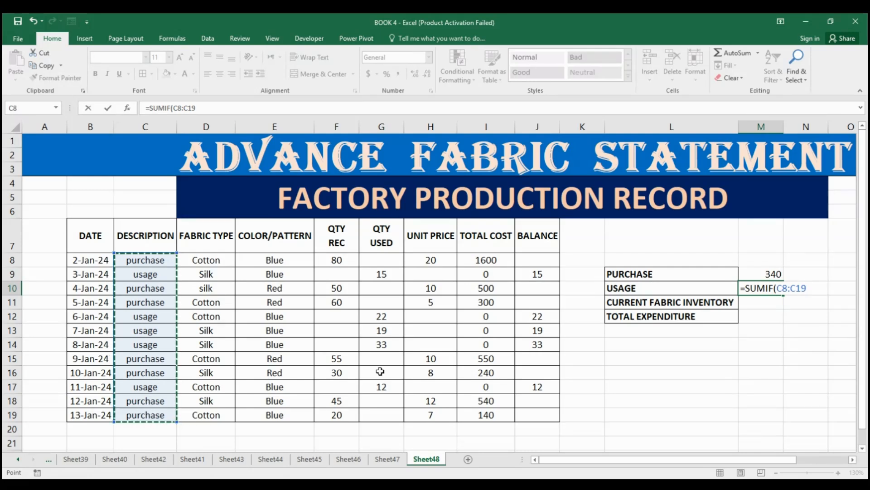
{"action": "type", "text": ",\""}
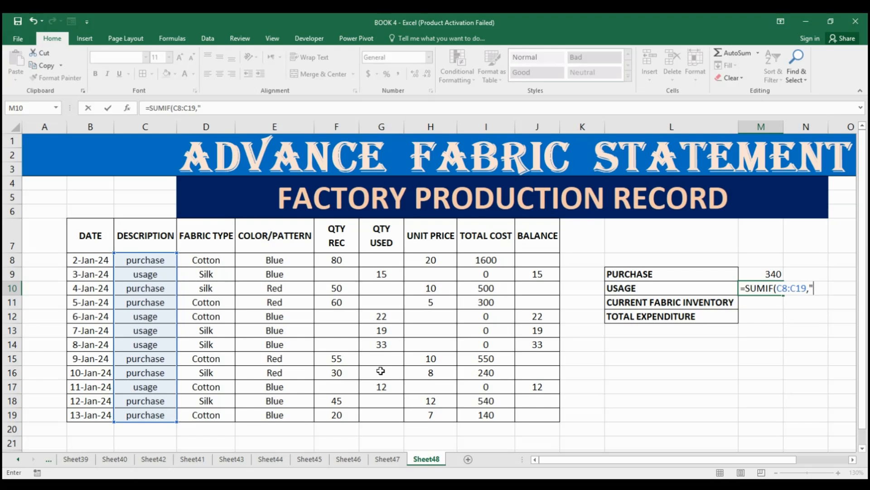
{"action": "type", "text": "usage\","}
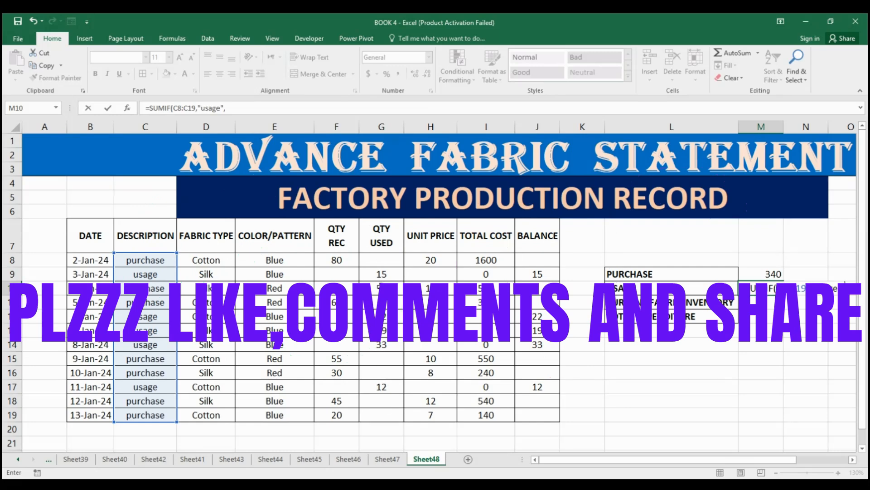
{"action": "left_click_drag", "start_coordinate": [386, 256], "coordinate": [390, 410]}
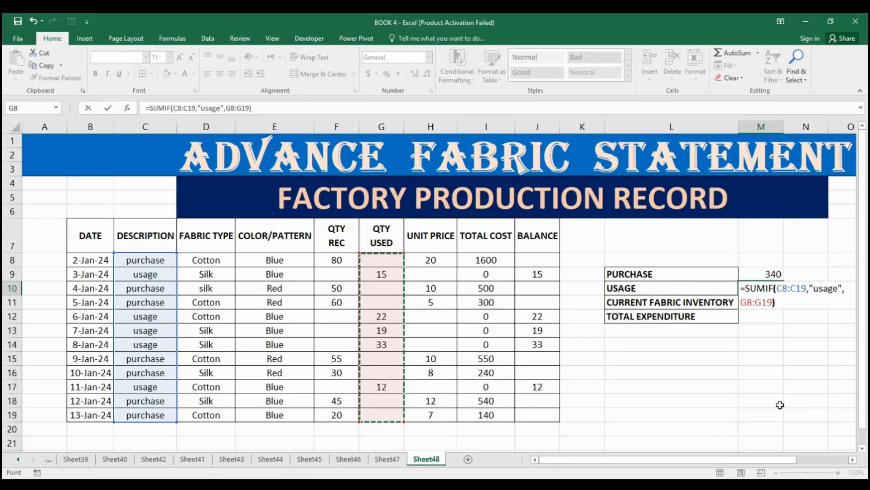
{"action": "type", "text": ")"}
{"action": "key", "text": "Return"}
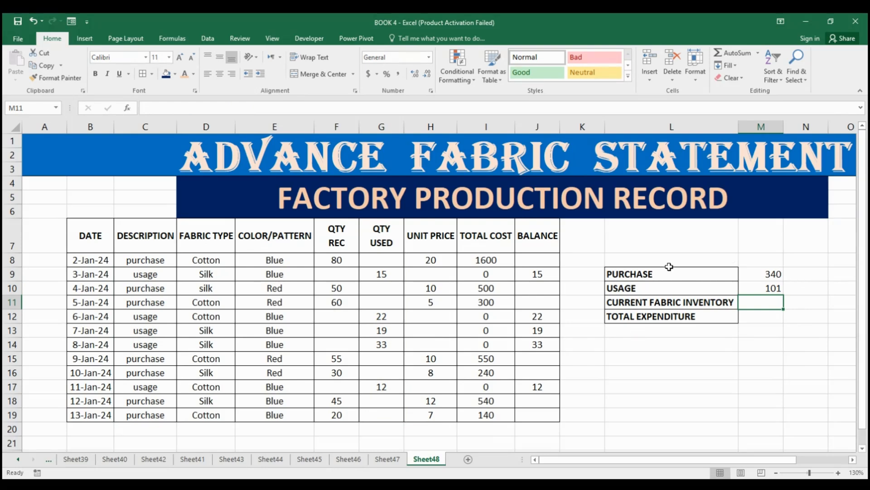
{"action": "left_click", "coordinate": [773, 288]}
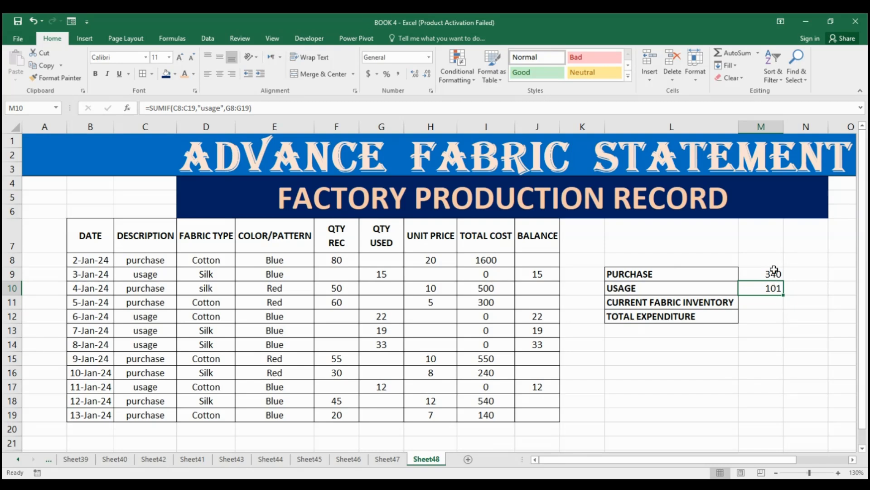
Enter the CURRENT FABRIC INVENTORY formula =SUM(J8:J19) in M11, totalling the Balance column.
{"action": "left_click", "coordinate": [767, 305]}
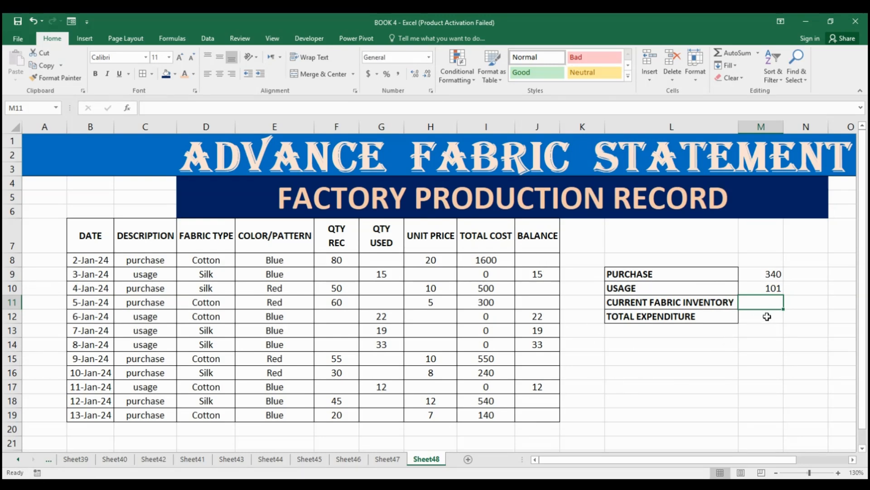
{"action": "type", "text": "="}
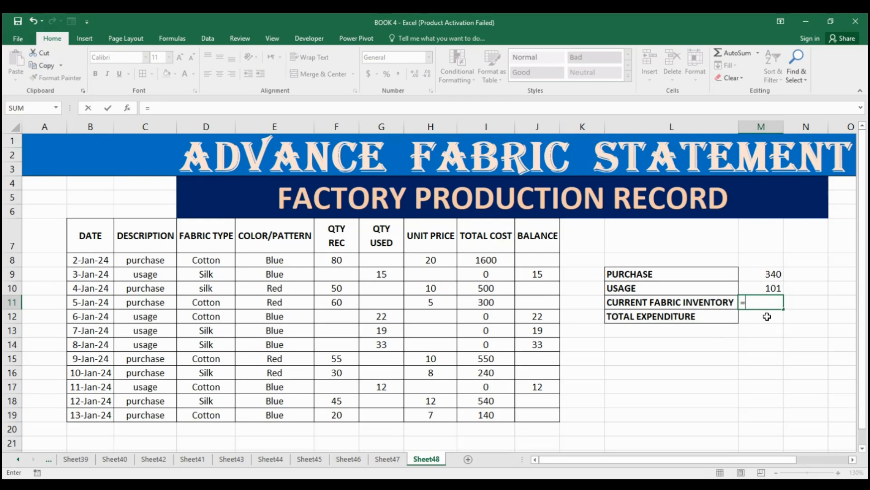
{"action": "type", "text": "sum("}
{"action": "left_click_drag", "start_coordinate": [544, 257], "coordinate": [546, 412]}
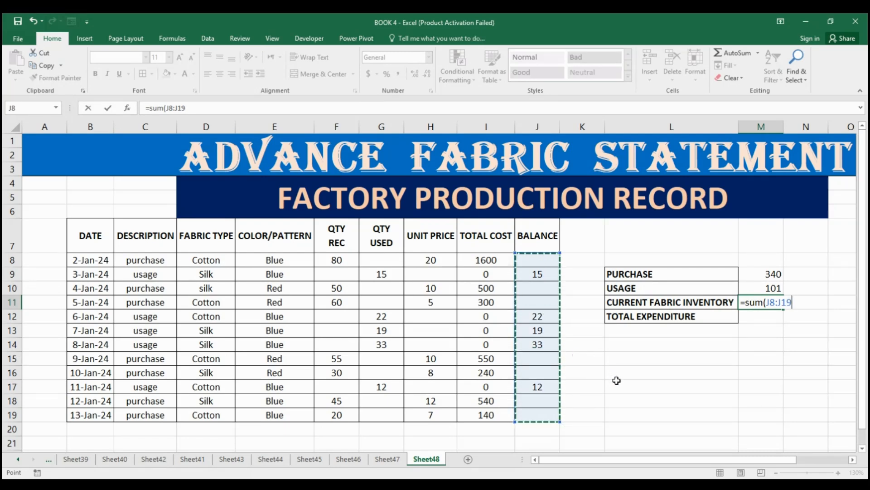
{"action": "key", "text": "Return"}
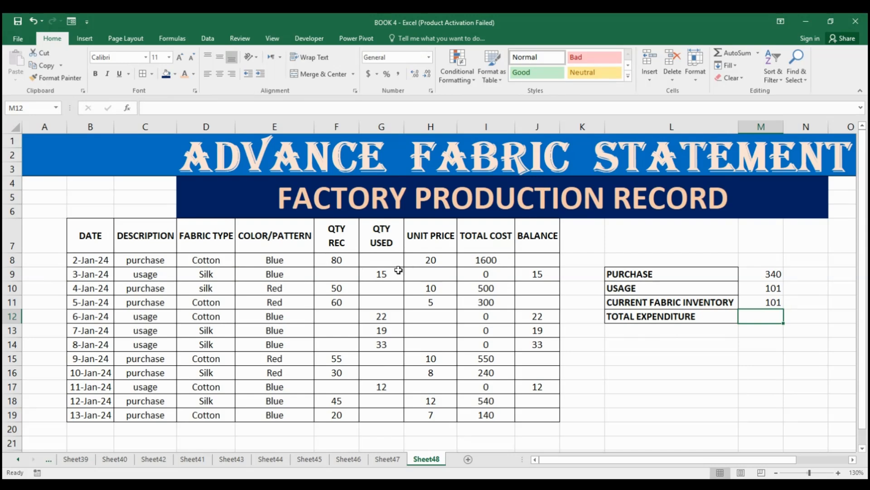
Enter the TOTAL EXPENDITURE formula =SUM(I8:I19) in M12, totalling the Total Cost column.
{"action": "left_click", "coordinate": [489, 261]}
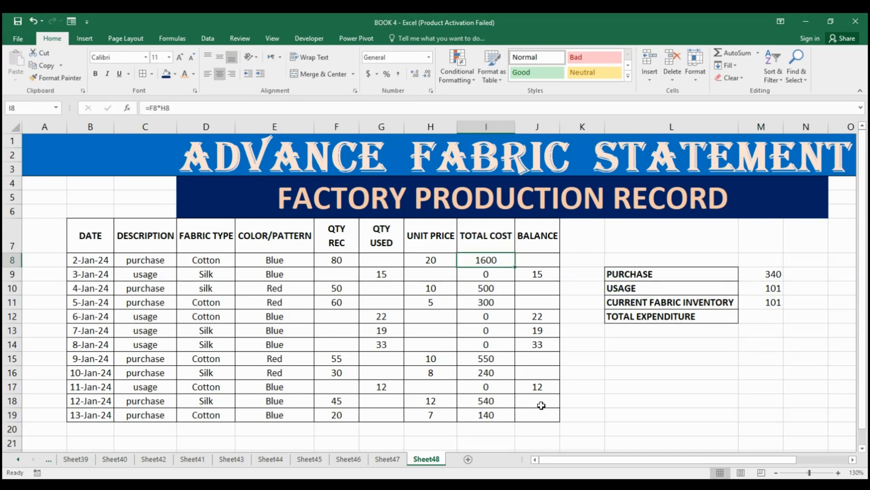
{"action": "left_click_drag", "start_coordinate": [500, 261], "coordinate": [499, 415]}
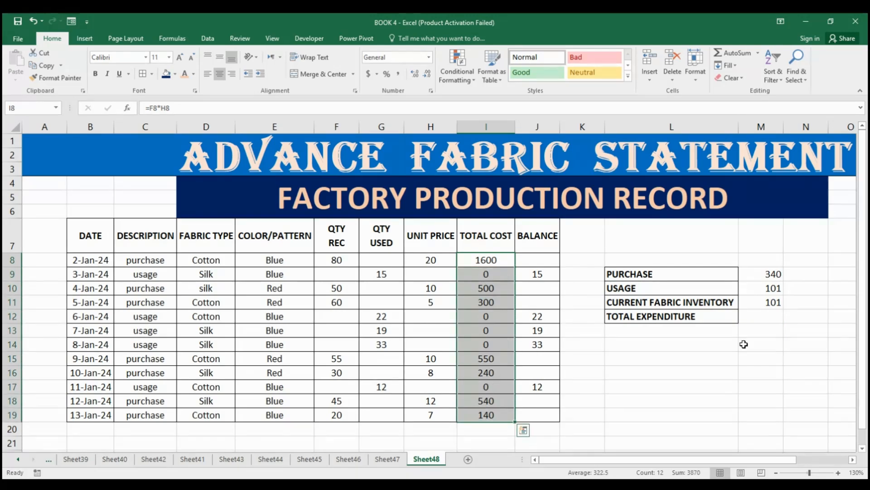
{"action": "left_click", "coordinate": [770, 315]}
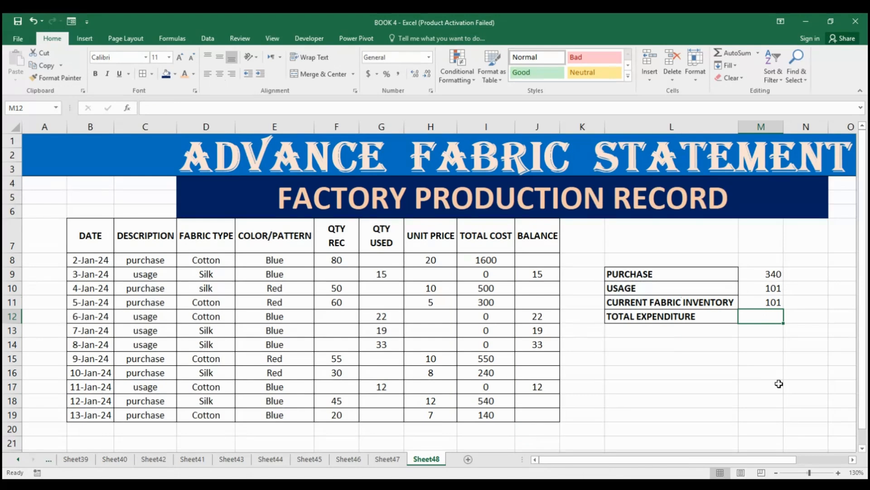
{"action": "type", "text": "="}
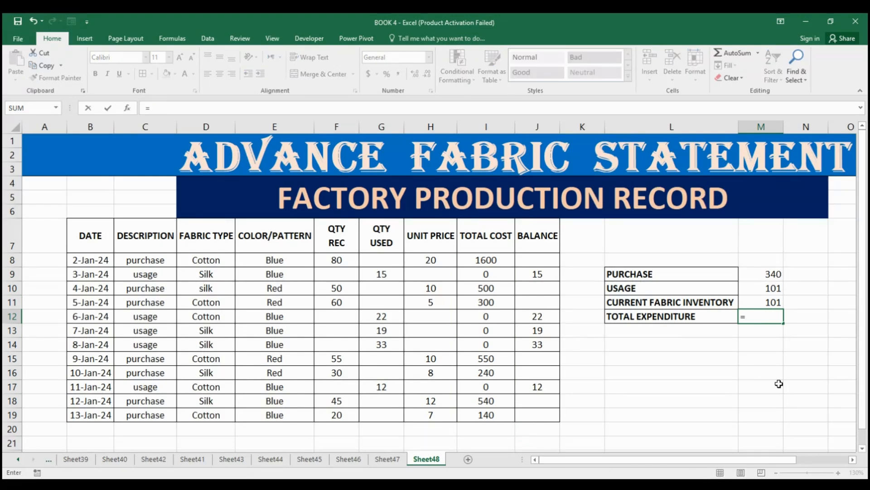
{"action": "type", "text": "sum"}
{"action": "key", "text": "Tab"}
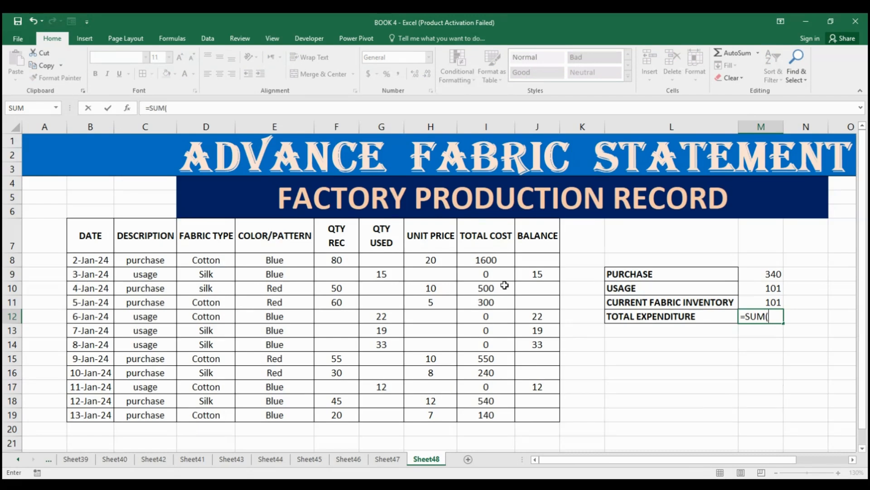
{"action": "left_click_drag", "start_coordinate": [499, 258], "coordinate": [499, 410]}
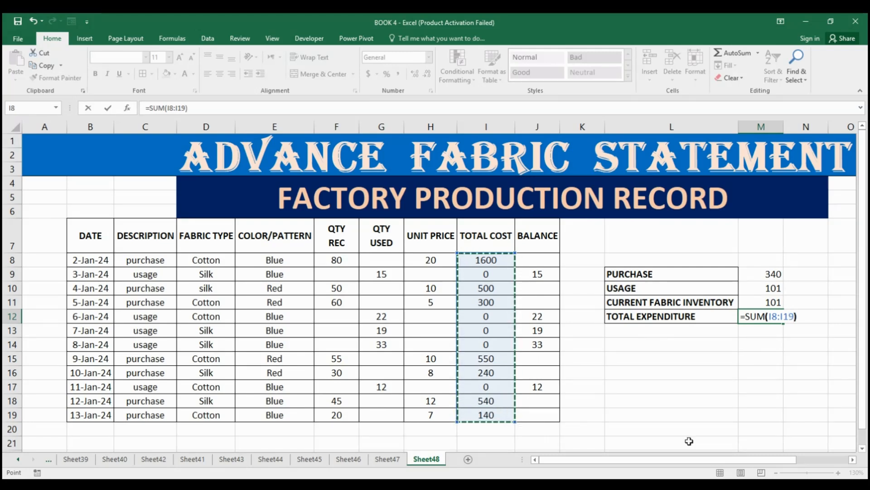
{"action": "type", "text": ")"}
{"action": "key", "text": "Return"}
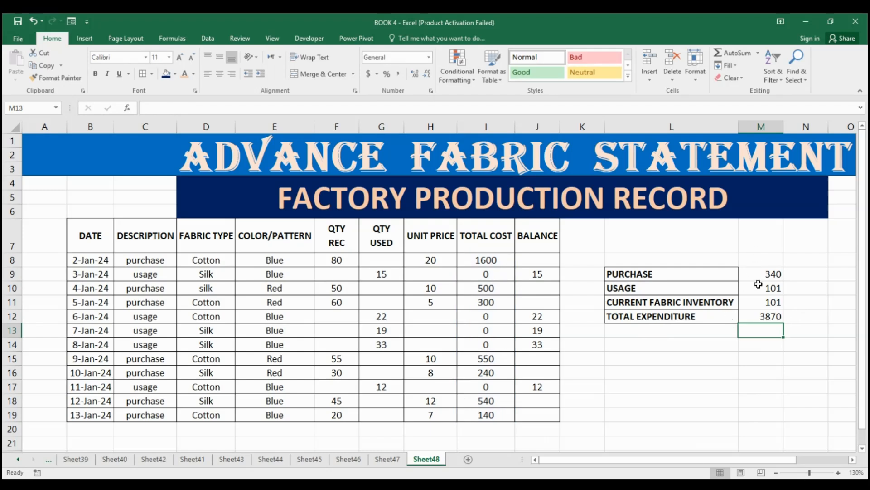
Format the summary values in M9:M12 as bold, size 12 text with cell borders.
{"action": "left_click", "coordinate": [771, 314]}
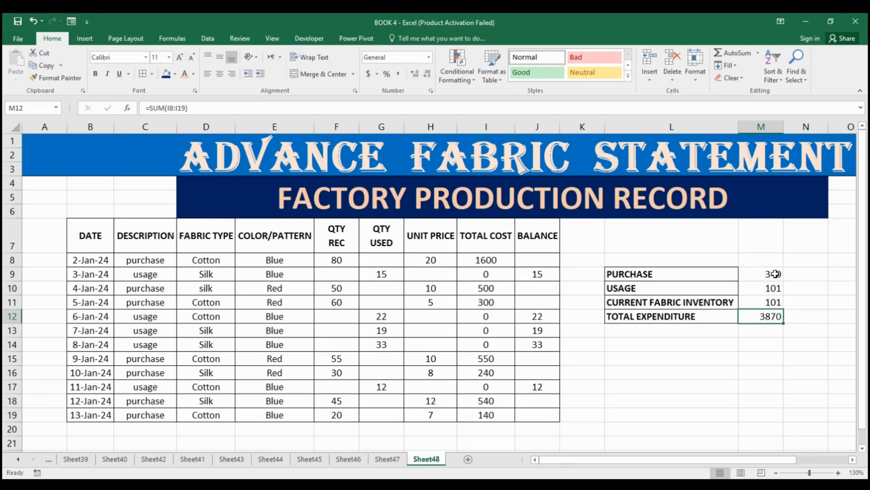
{"action": "left_click_drag", "start_coordinate": [775, 274], "coordinate": [773, 317]}
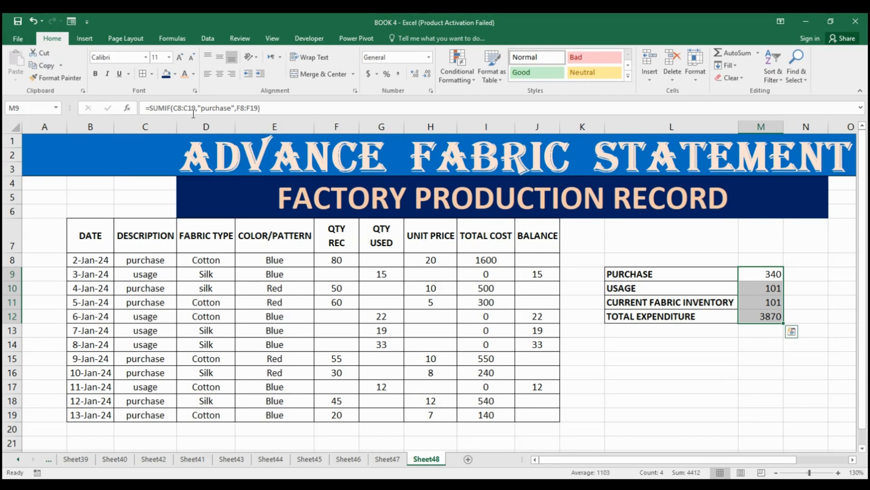
{"action": "left_click", "coordinate": [96, 75]}
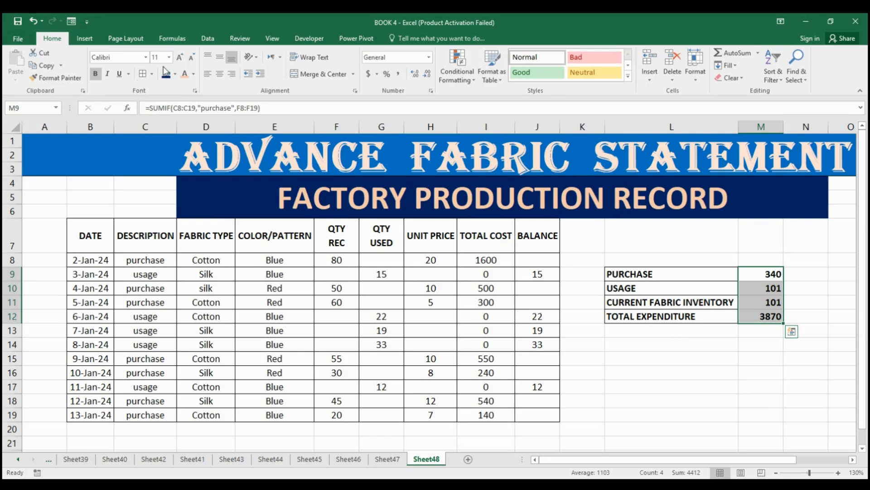
{"action": "left_click", "coordinate": [180, 58]}
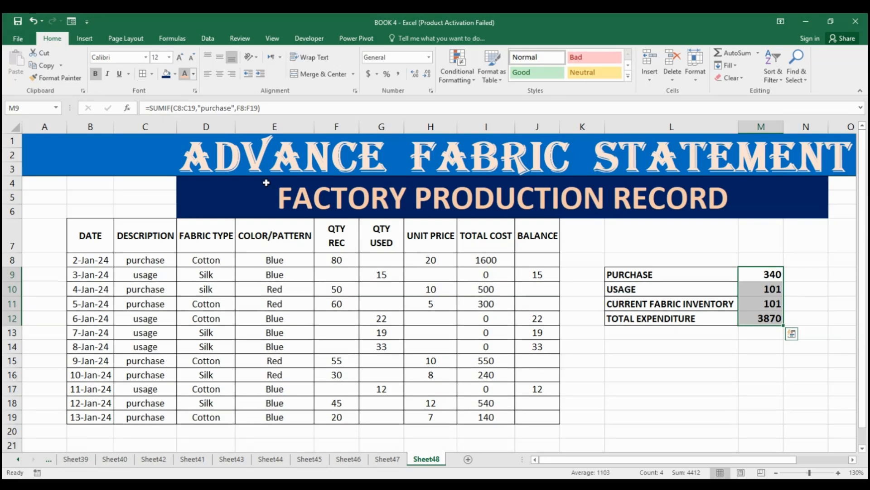
{"action": "left_click", "coordinate": [142, 75]}
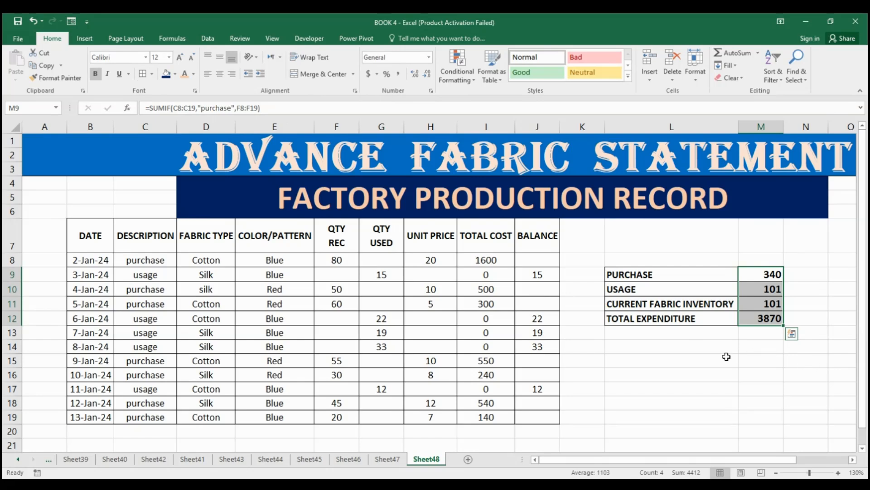